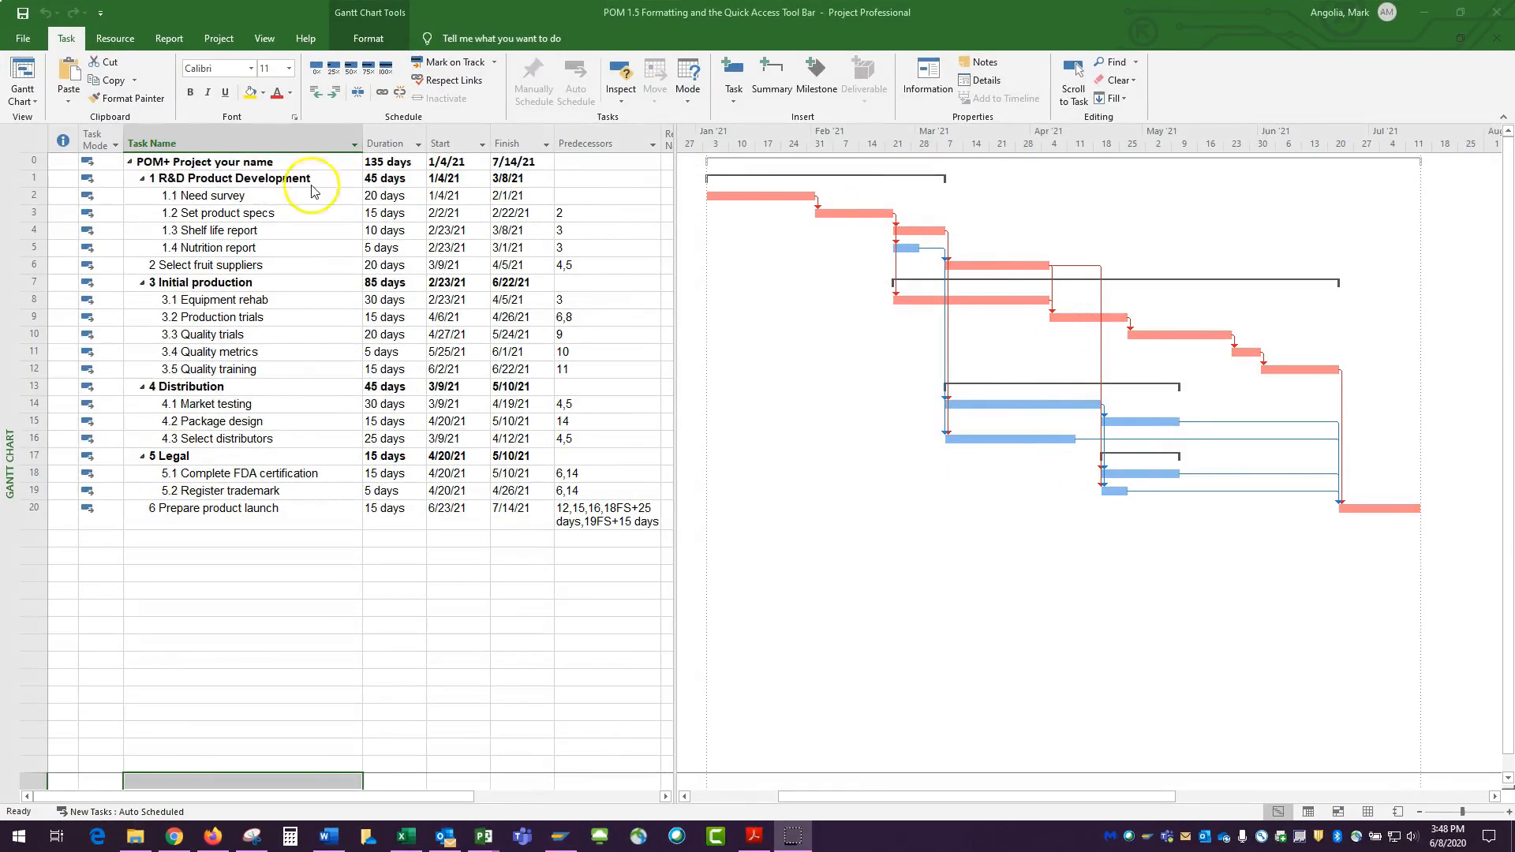
# Collapse all phase summary tasks to review the top-level outline, then expand R&D Product Development again
pyautogui.click(143, 179)
pyautogui.click(142, 212)
pyautogui.click(142, 231)
pyautogui.click(143, 248)
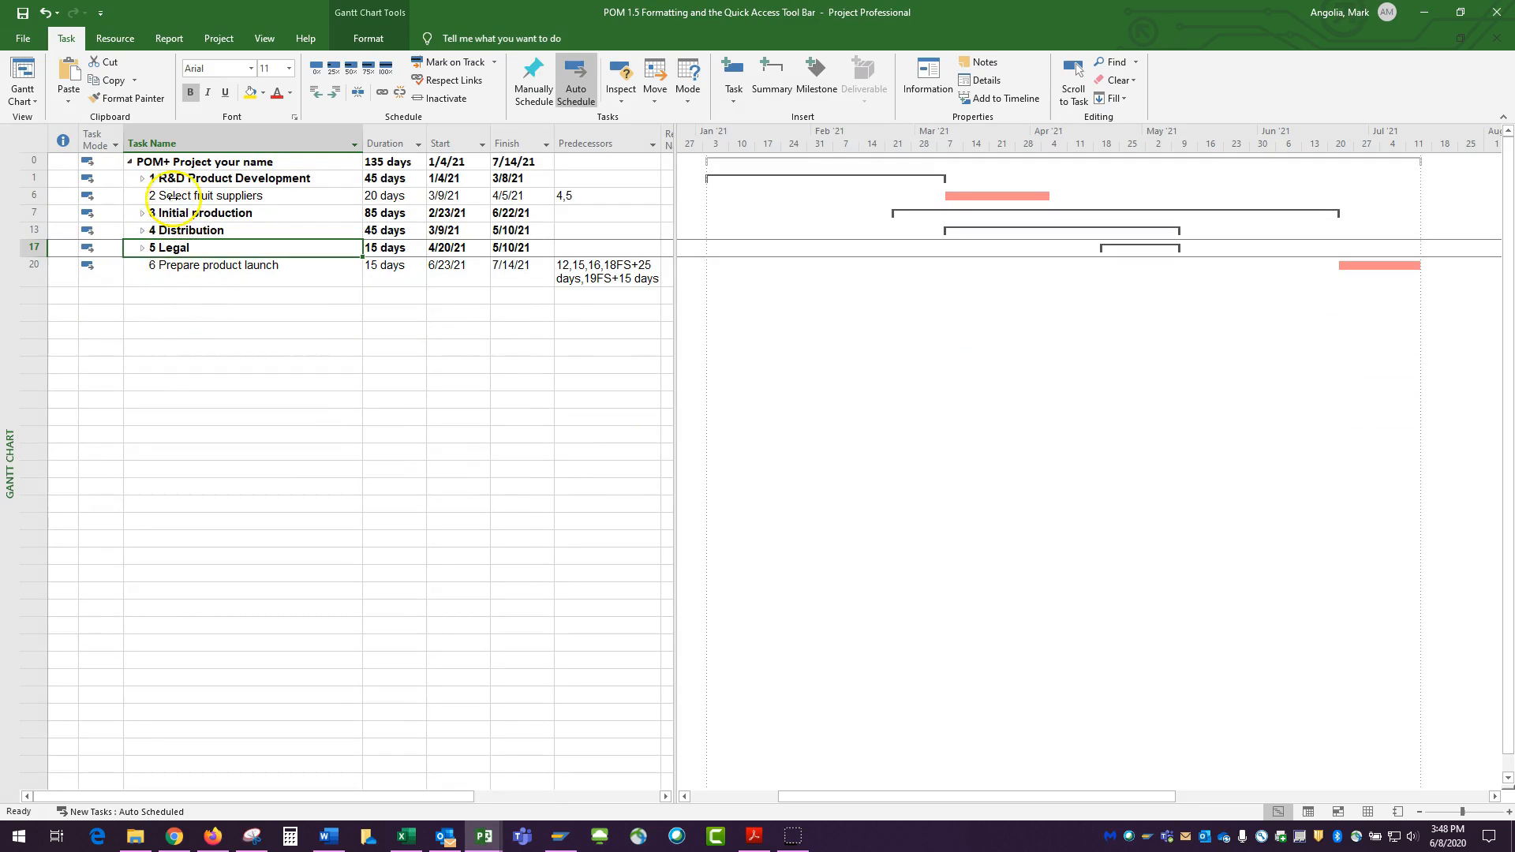
pyautogui.click(142, 179)
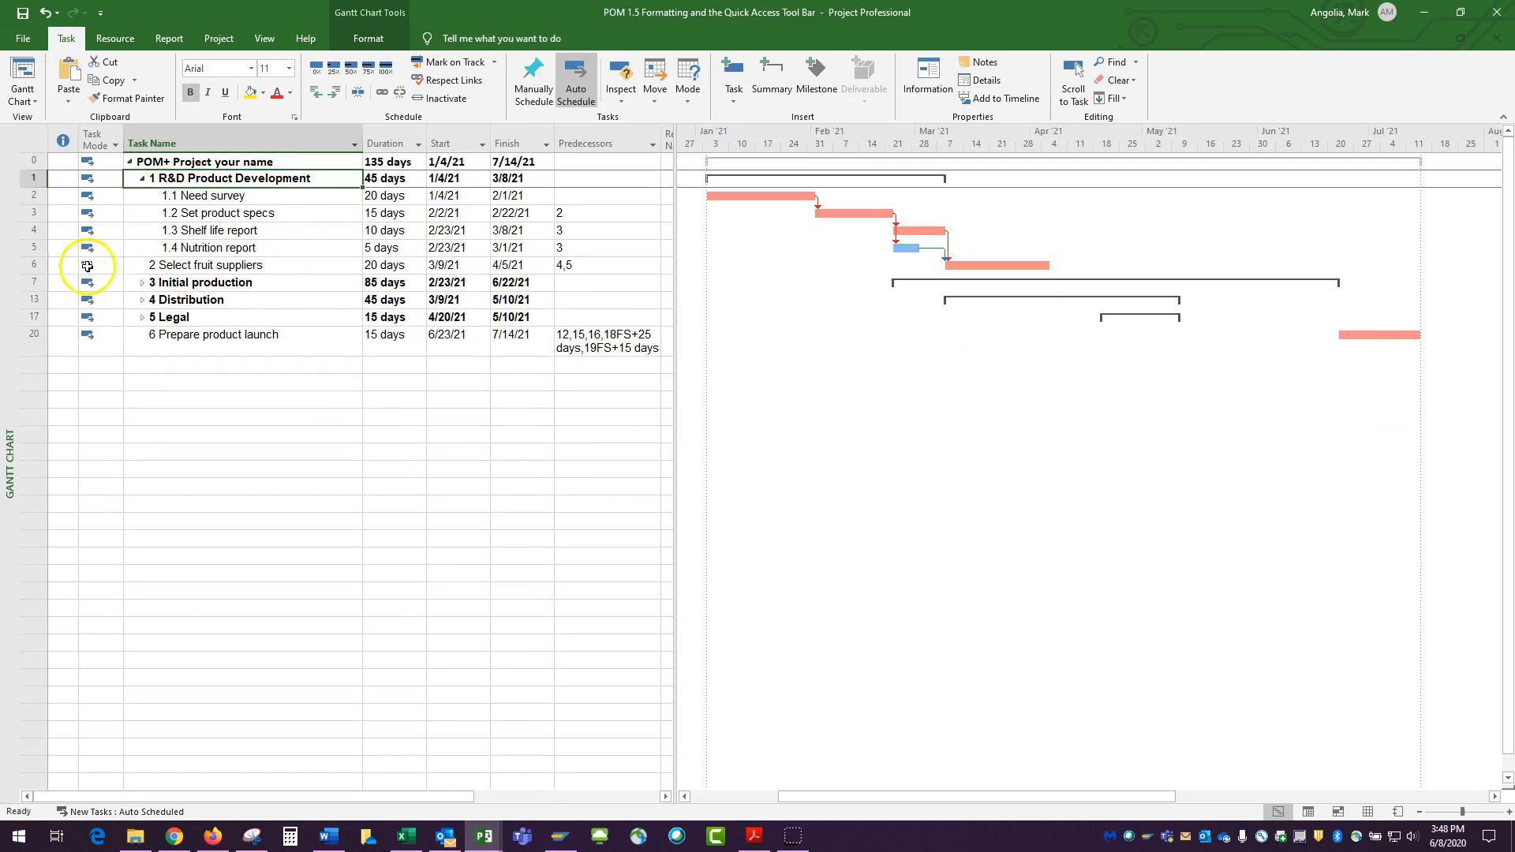
# Make top-level tasks 2 Select fruit suppliers and 6 Prepare product launch bold, expanding the remaining phases
pyautogui.click(37, 265)
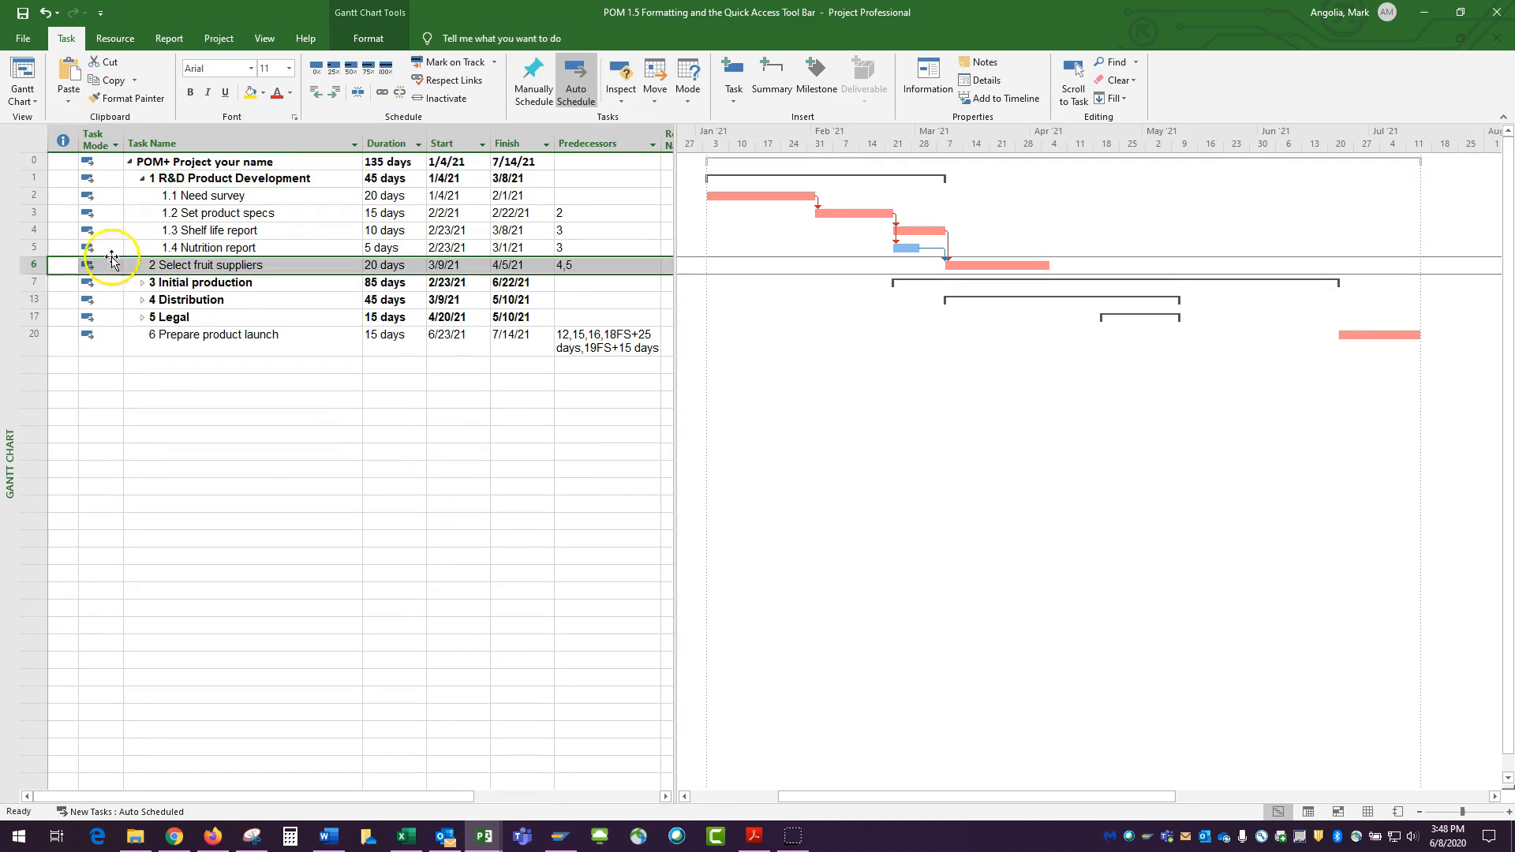
pyautogui.click(190, 93)
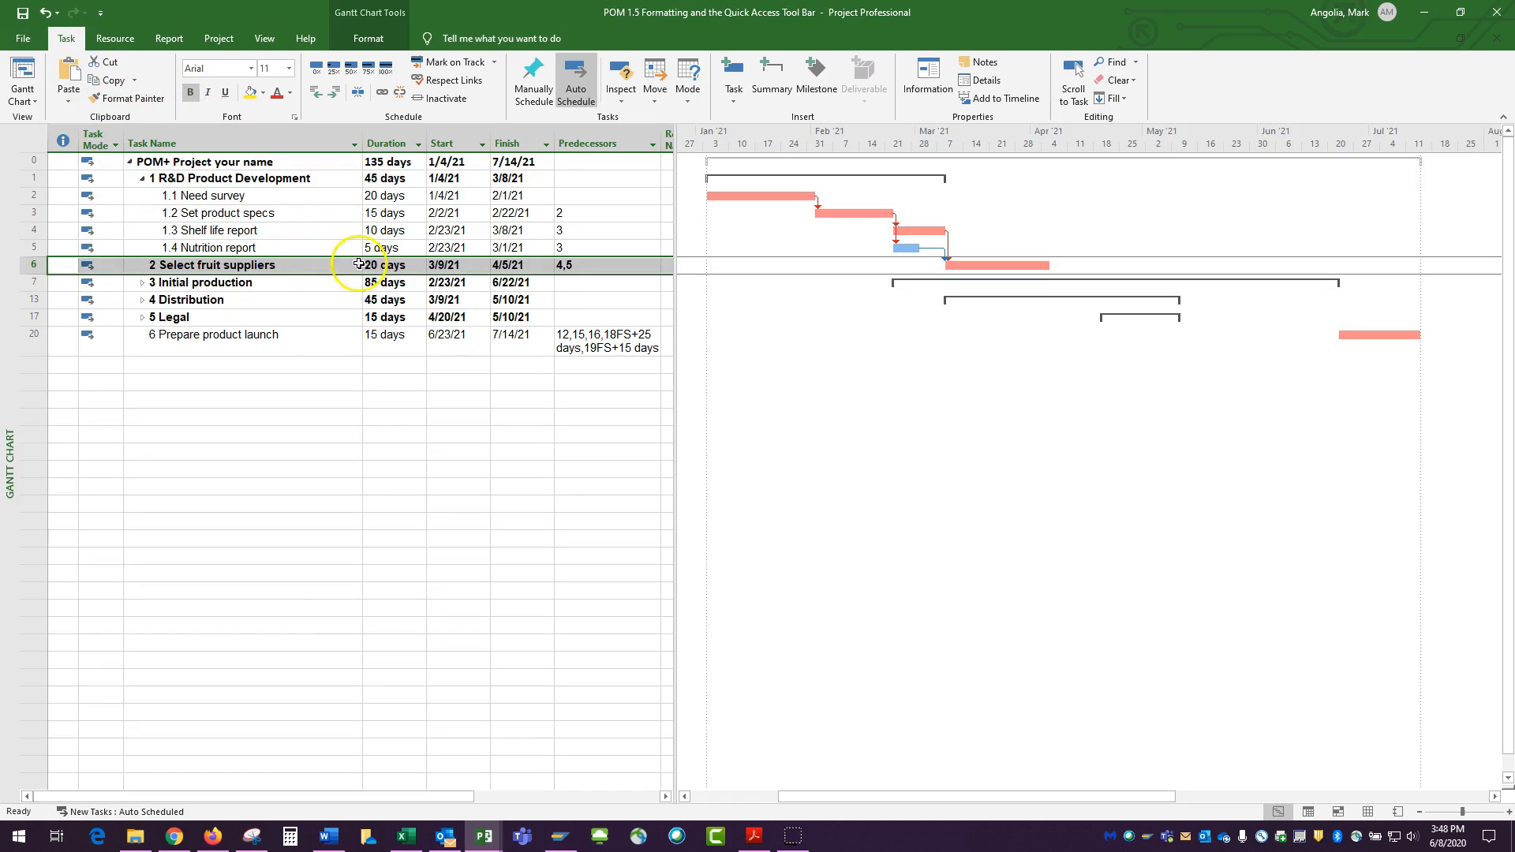
pyautogui.click(142, 283)
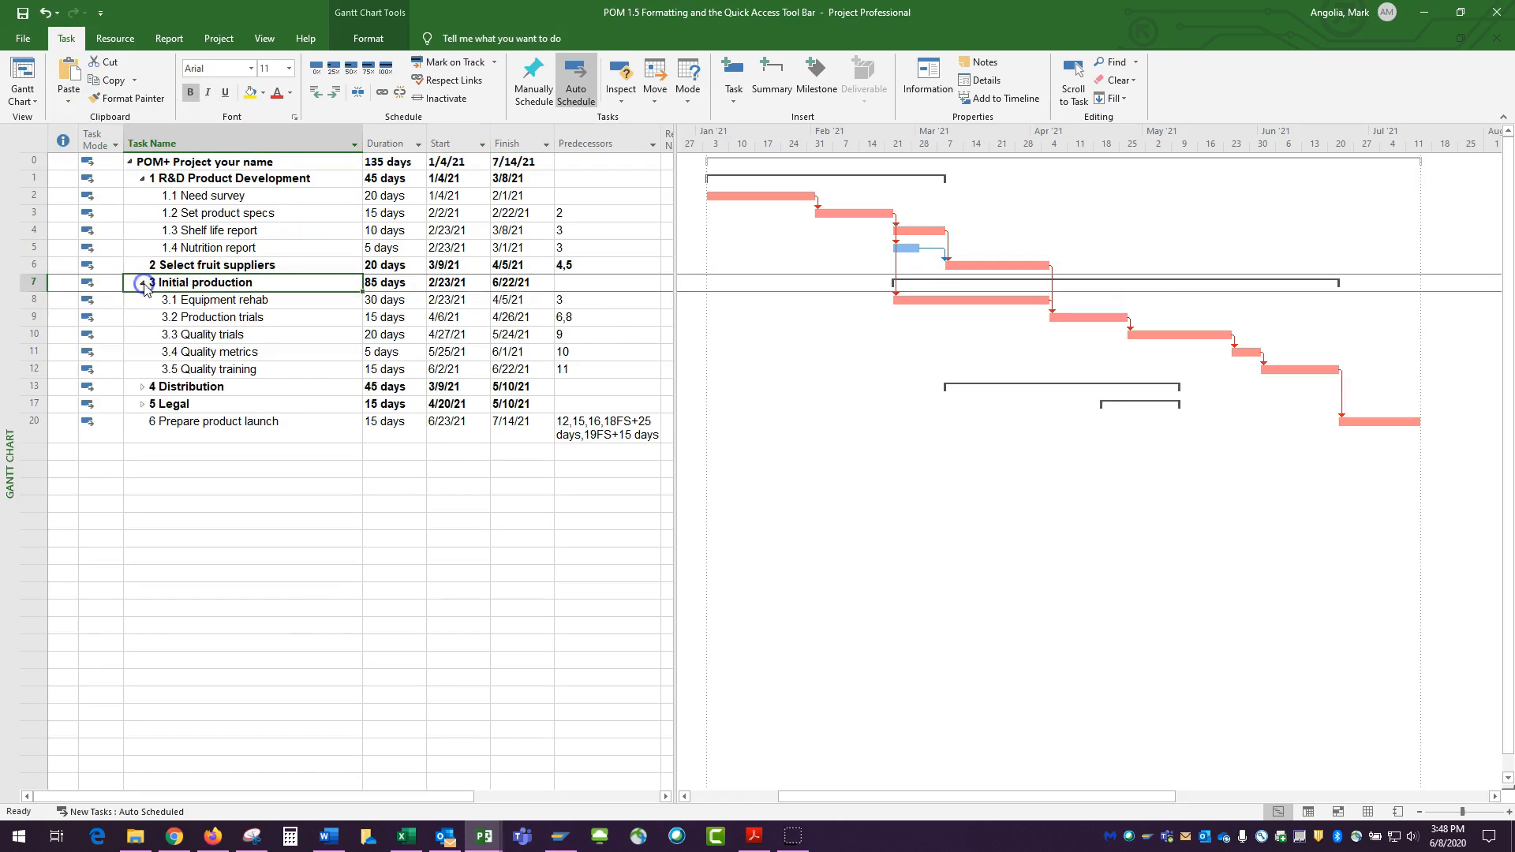
pyautogui.click(142, 386)
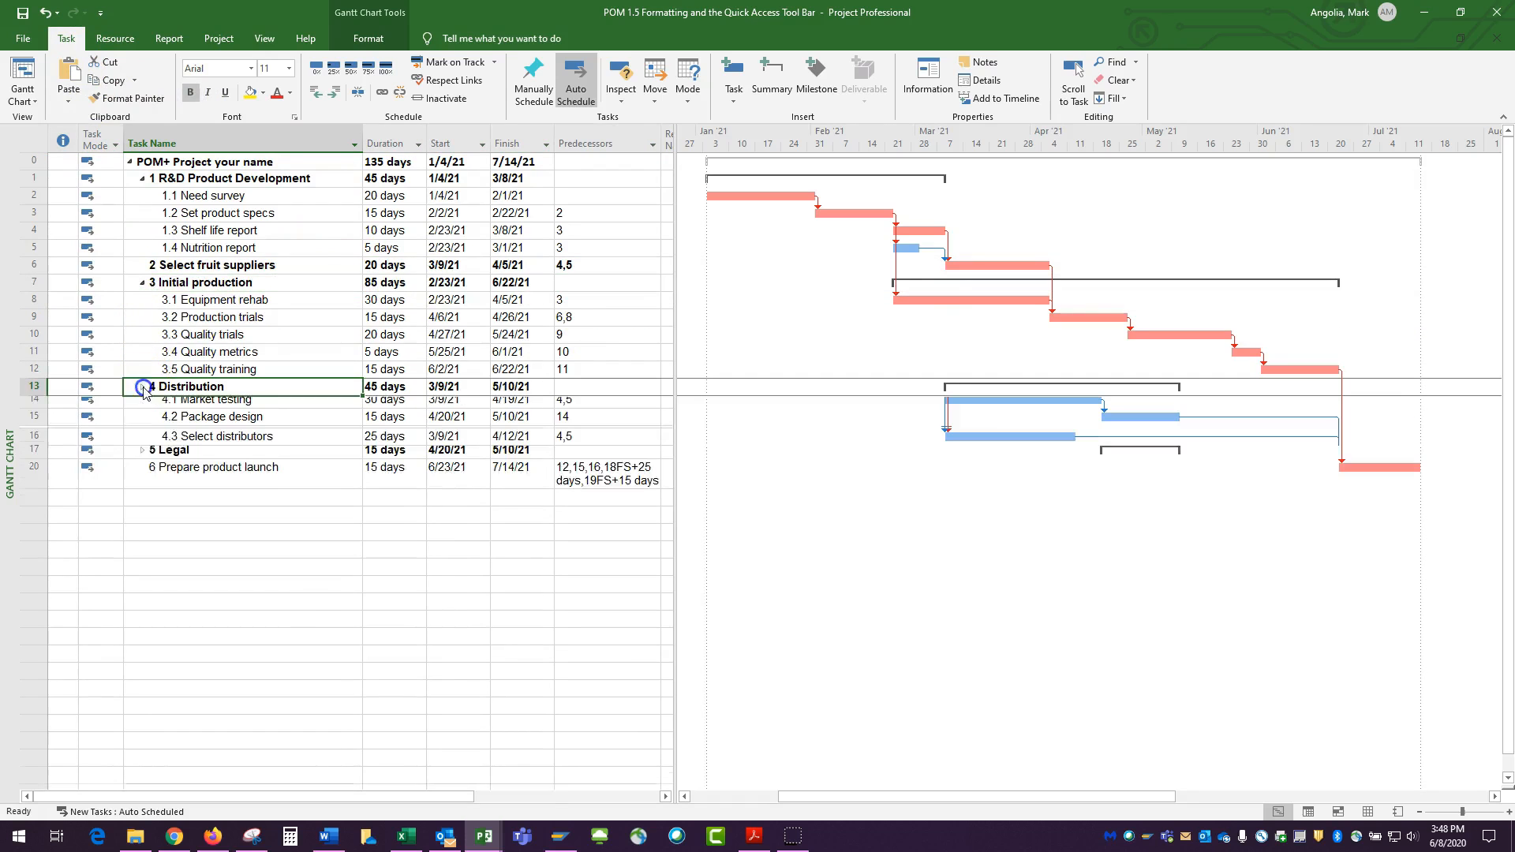
pyautogui.click(142, 456)
pyautogui.click(28, 519)
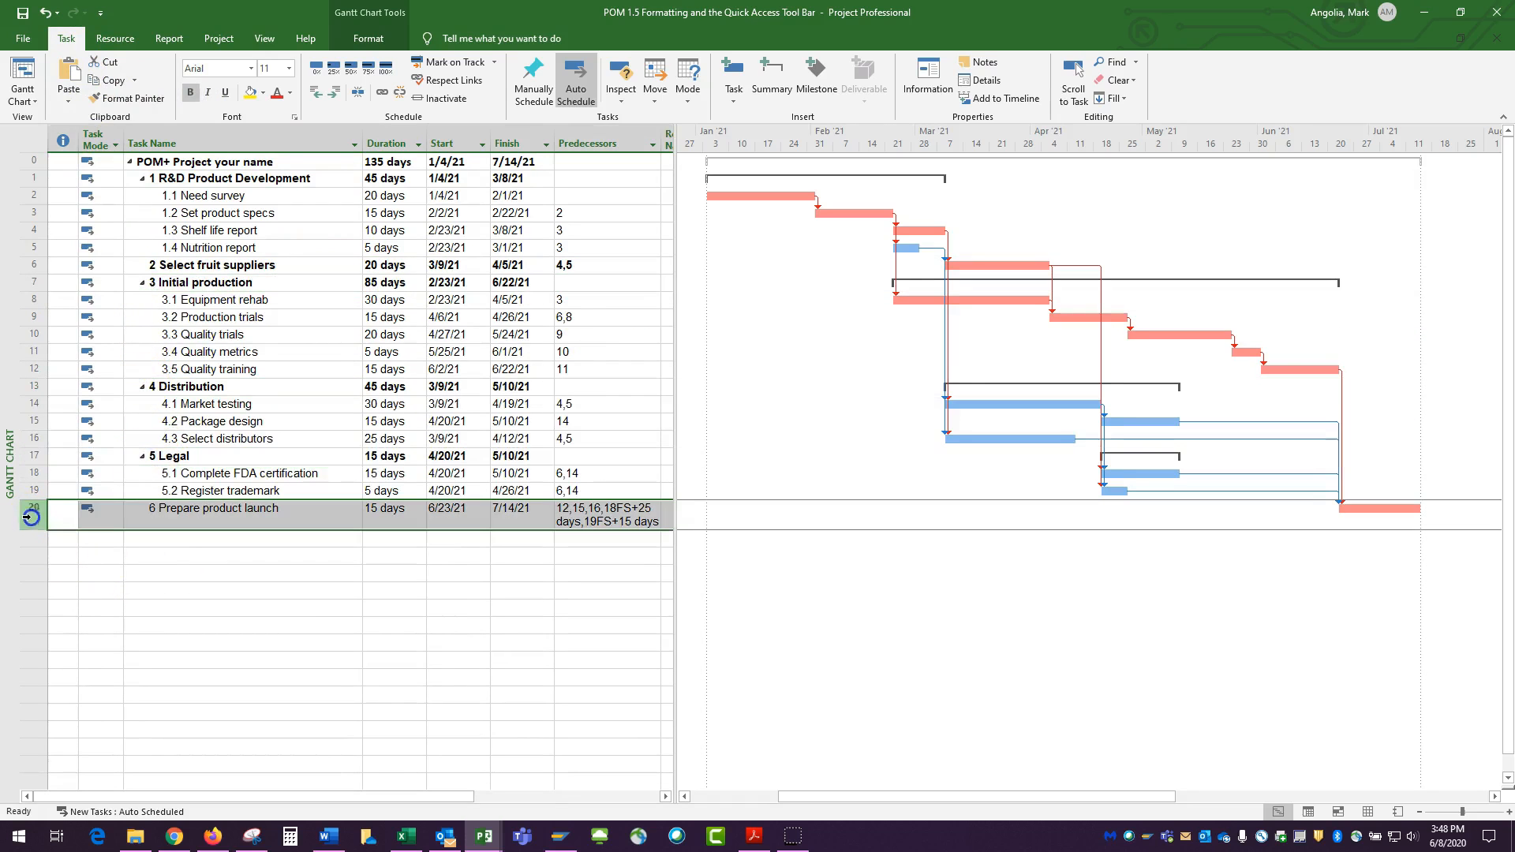
pyautogui.click(190, 93)
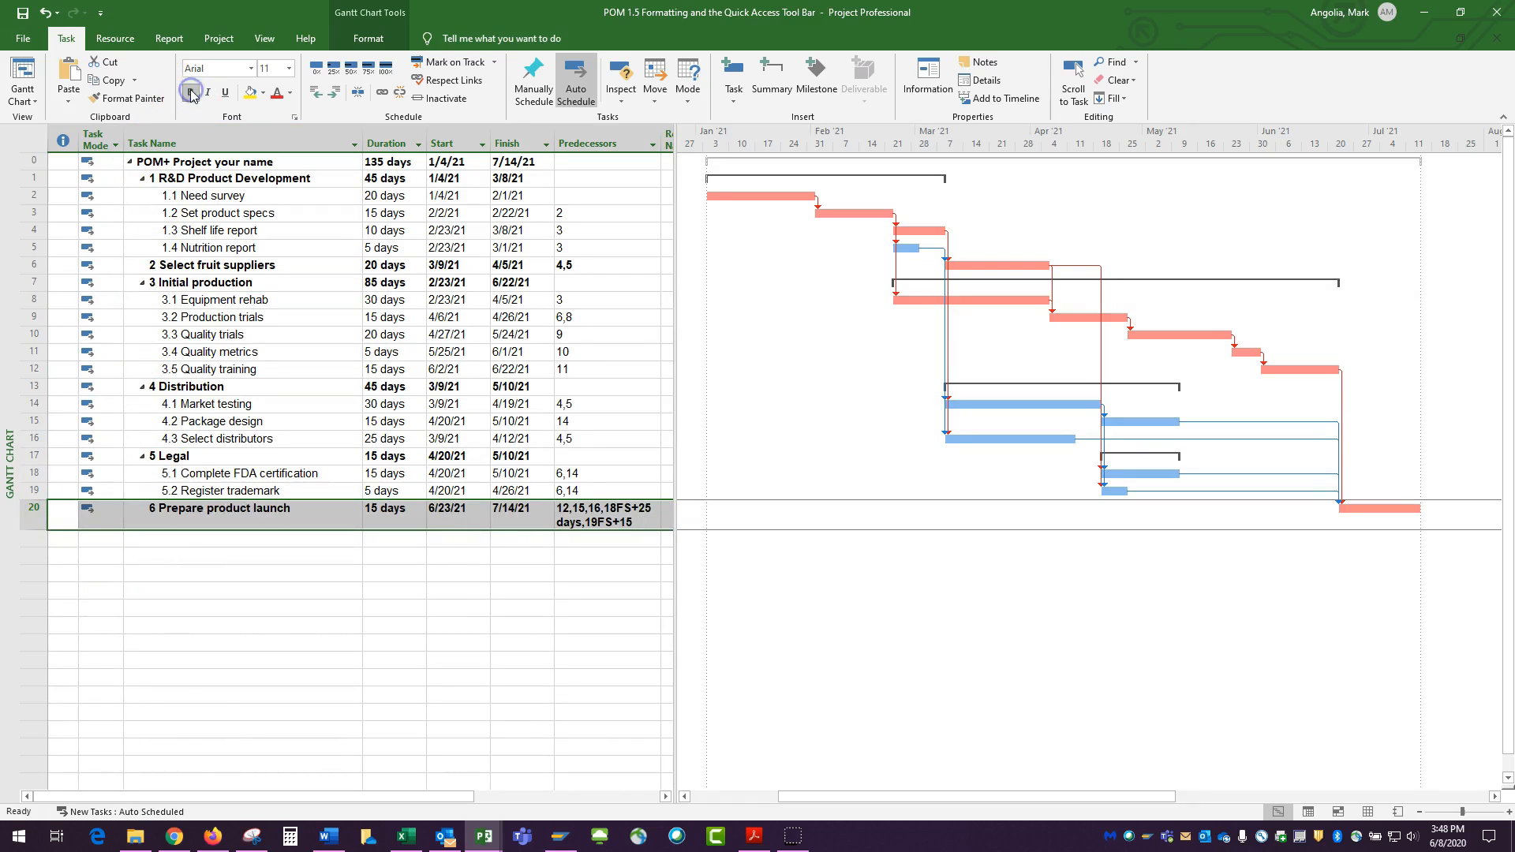
pyautogui.click(218, 575)
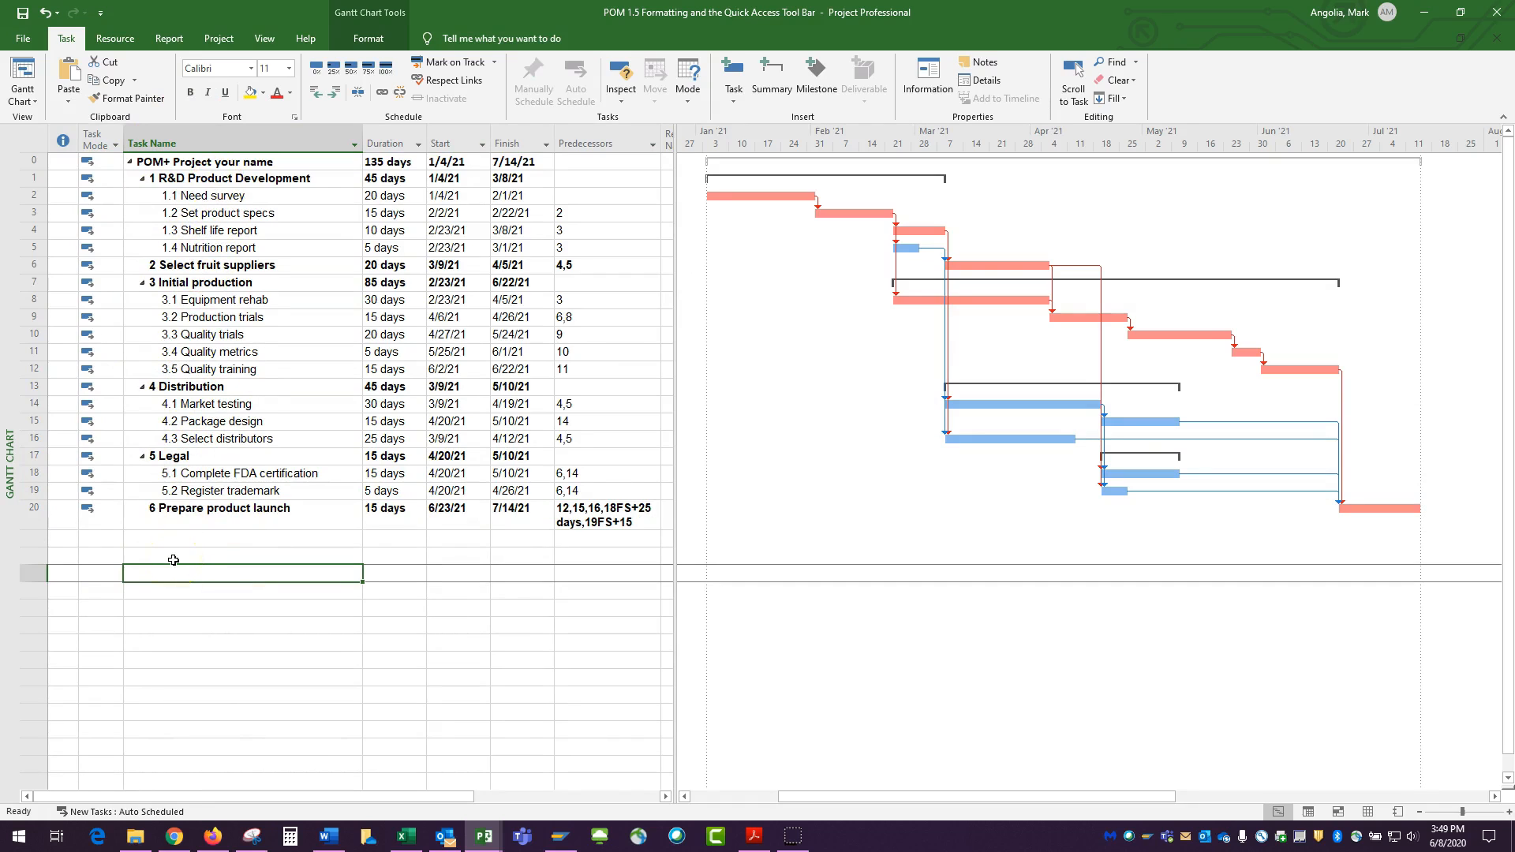
# Set the Duration column's field settings to center the title and right-align the data
pyautogui.click(387, 140)
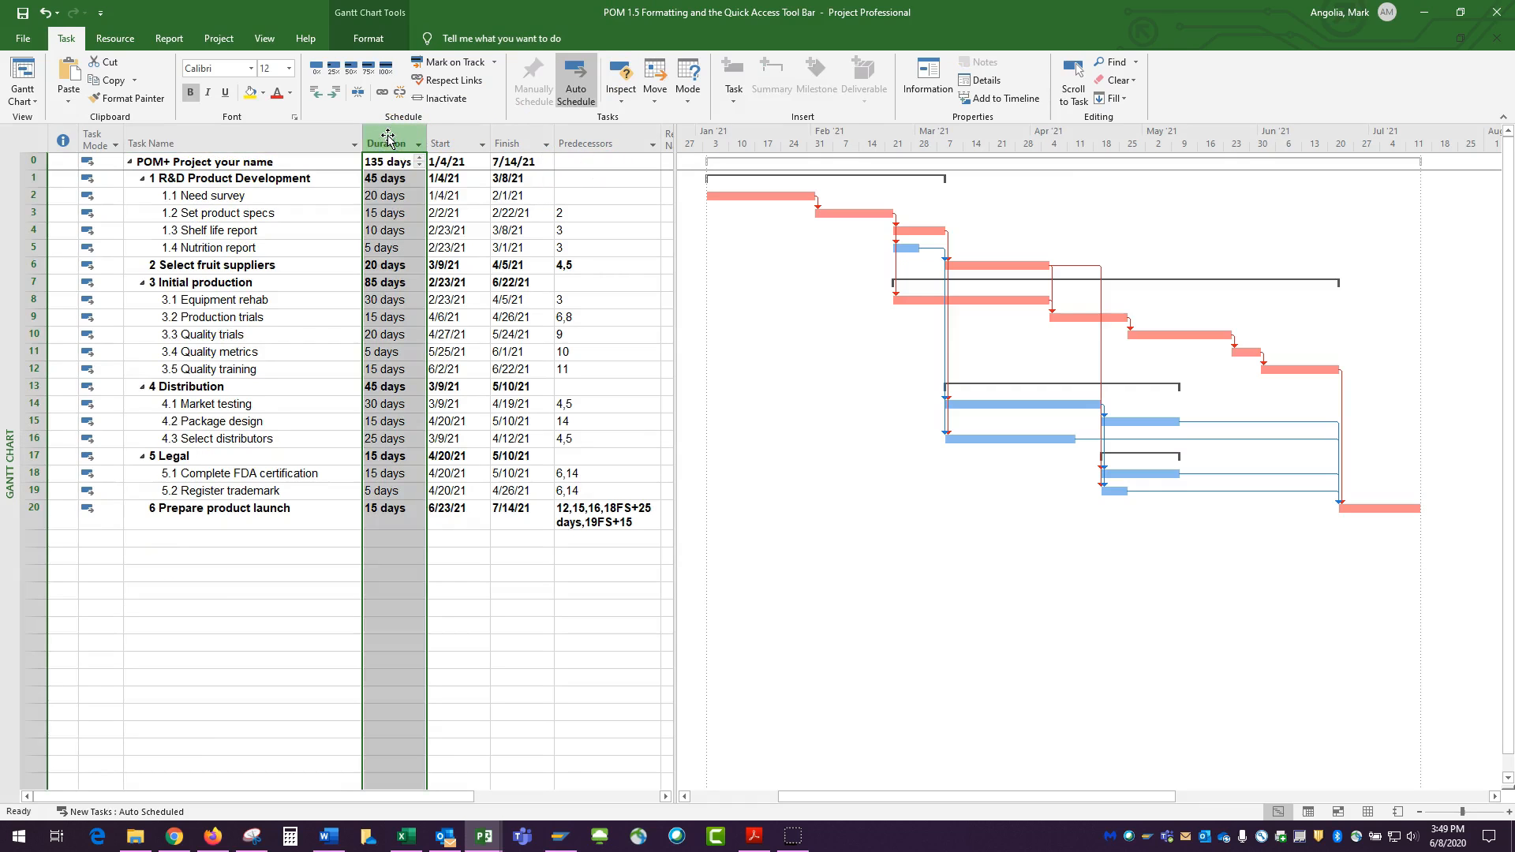
pyautogui.rightClick(388, 139)
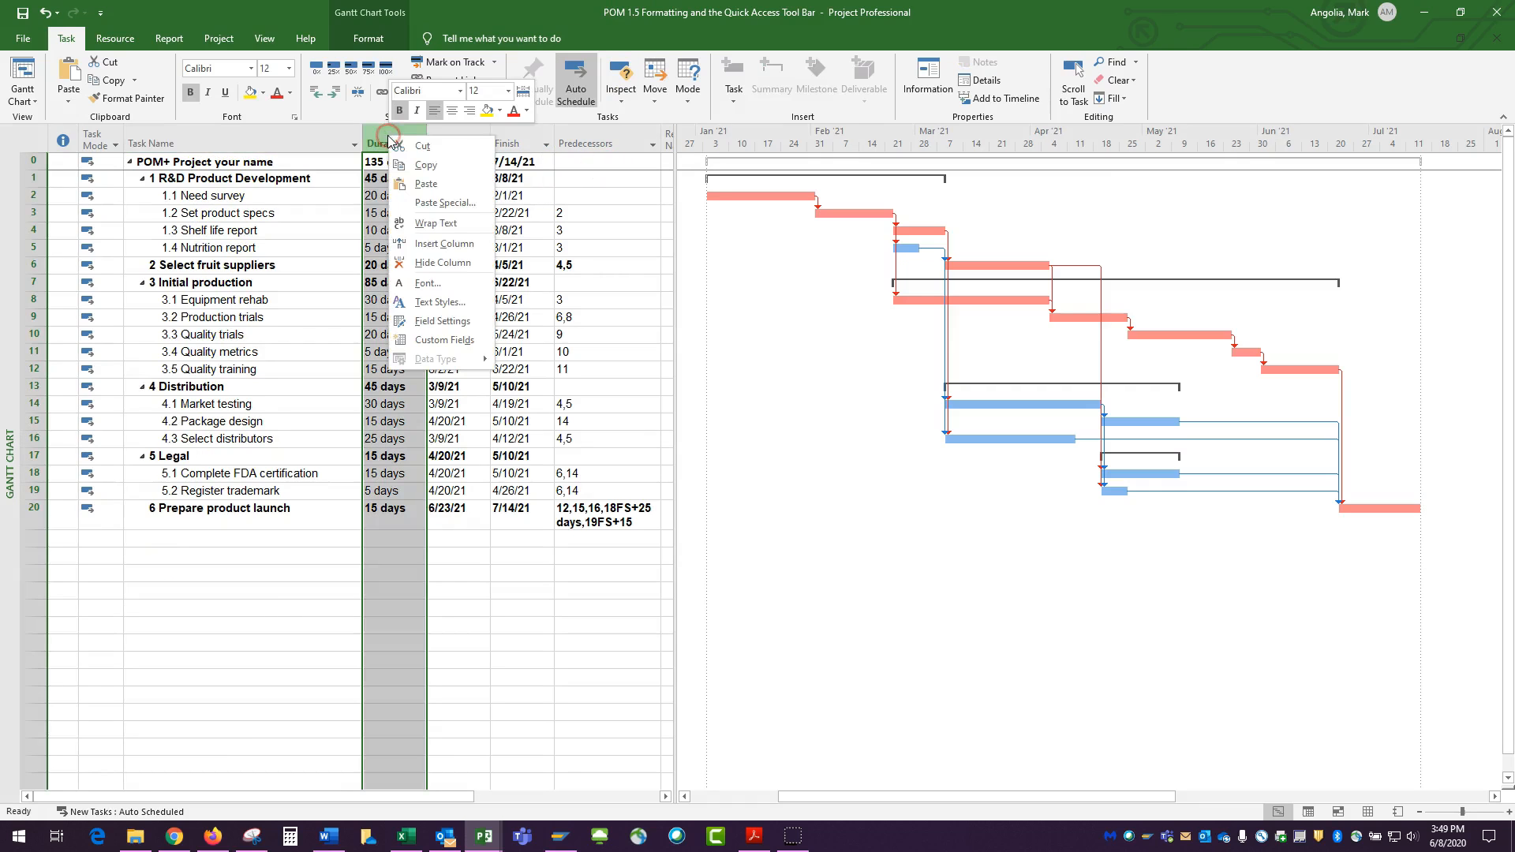
pyautogui.click(452, 320)
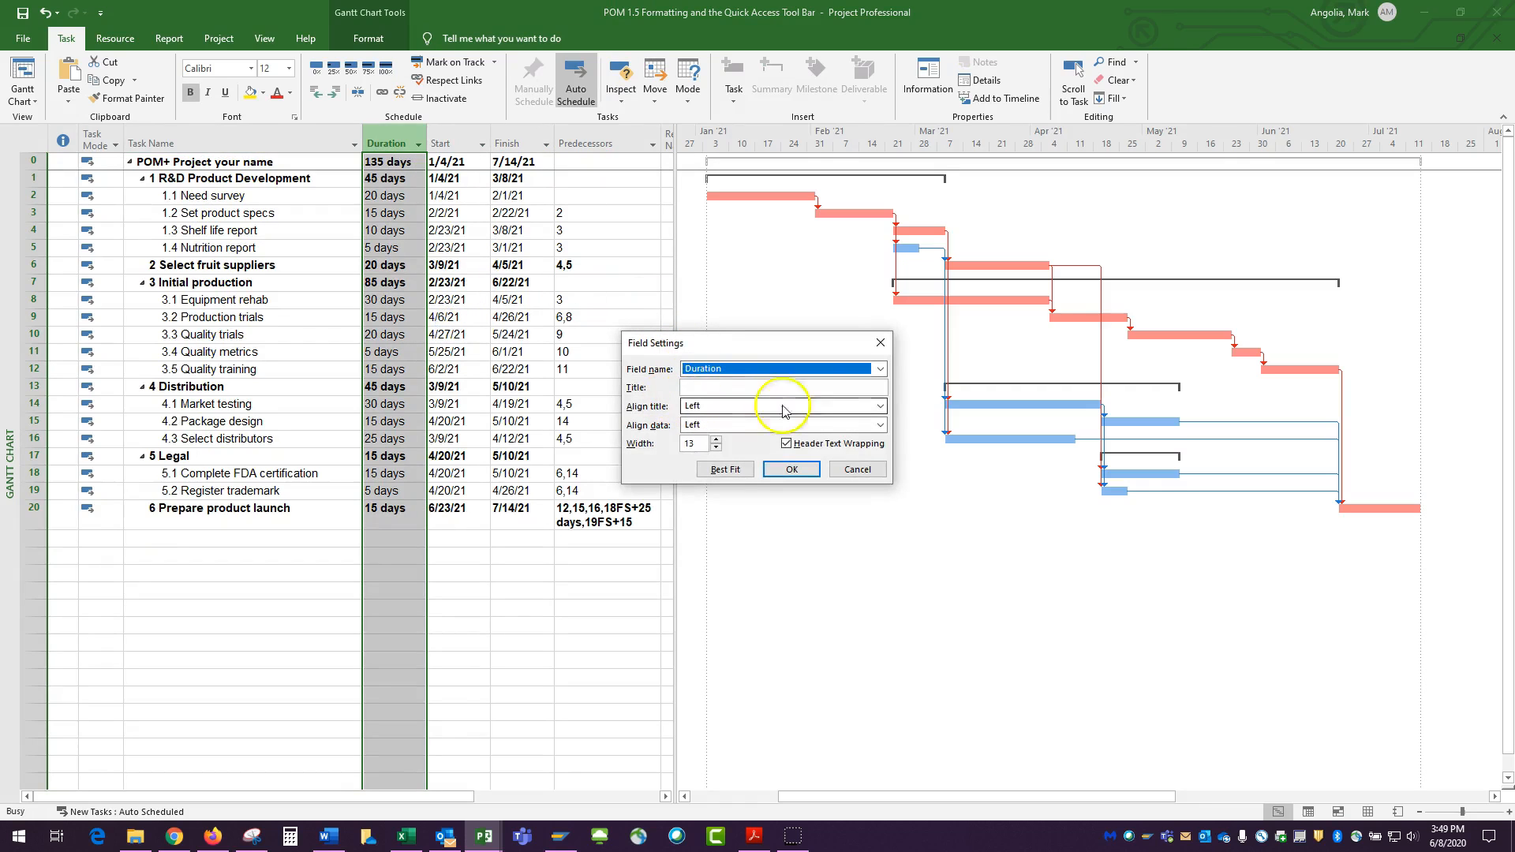
pyautogui.click(880, 406)
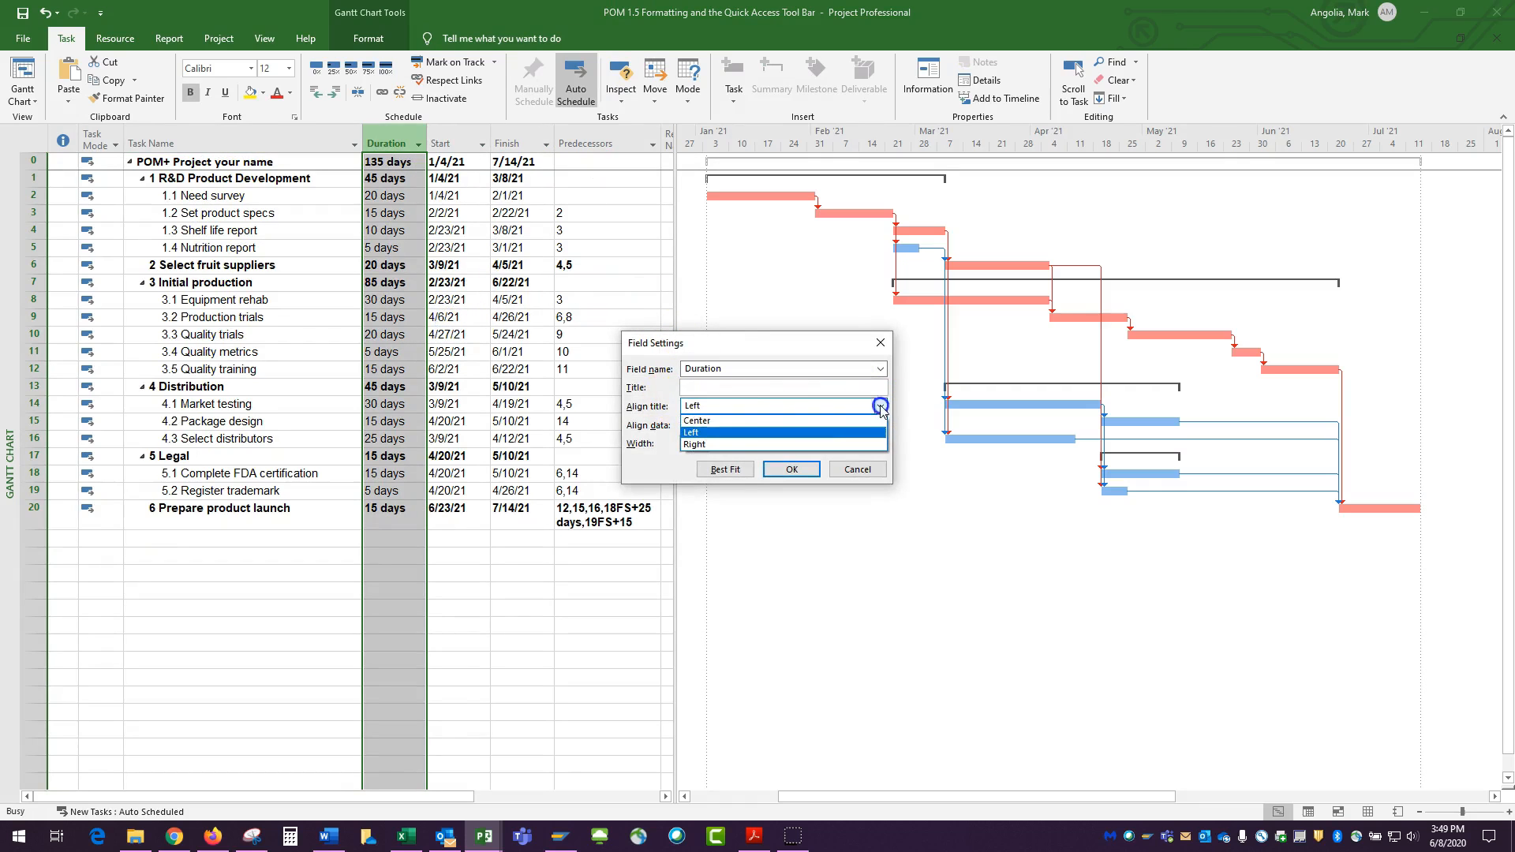
pyautogui.click(748, 420)
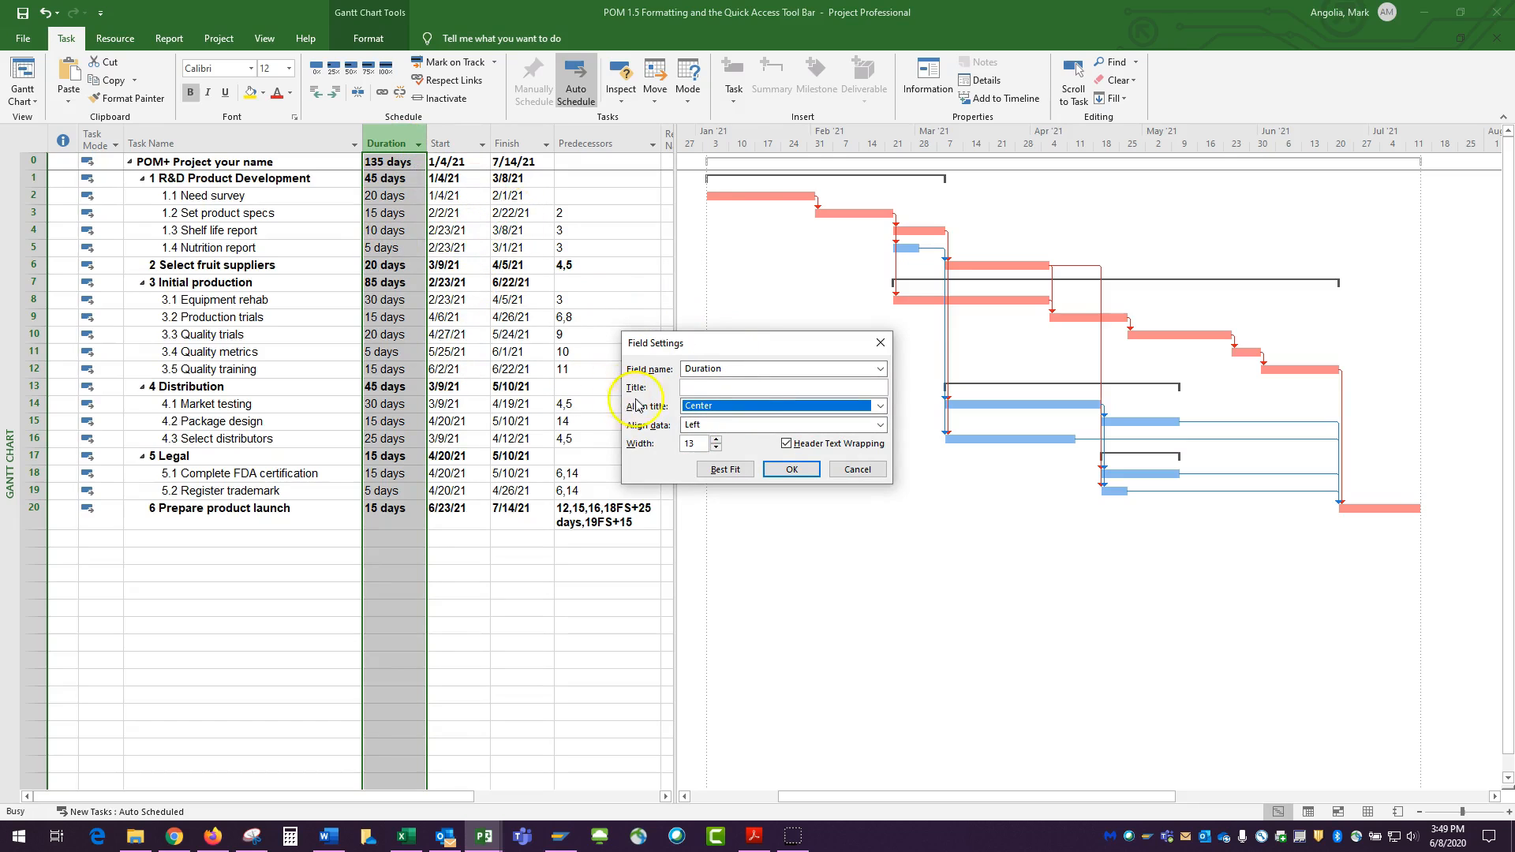
pyautogui.click(882, 427)
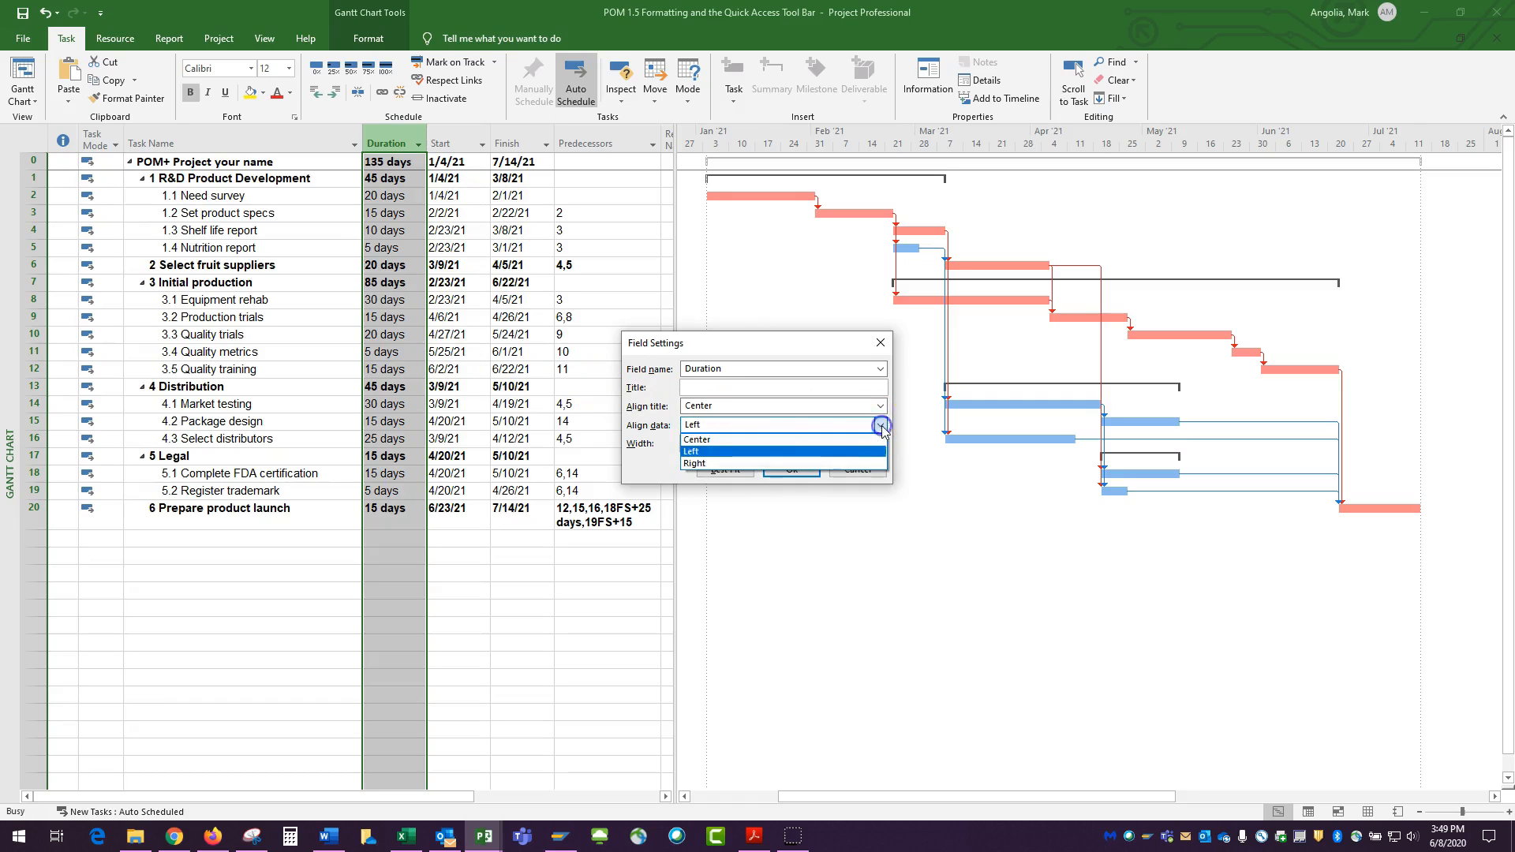
pyautogui.click(720, 461)
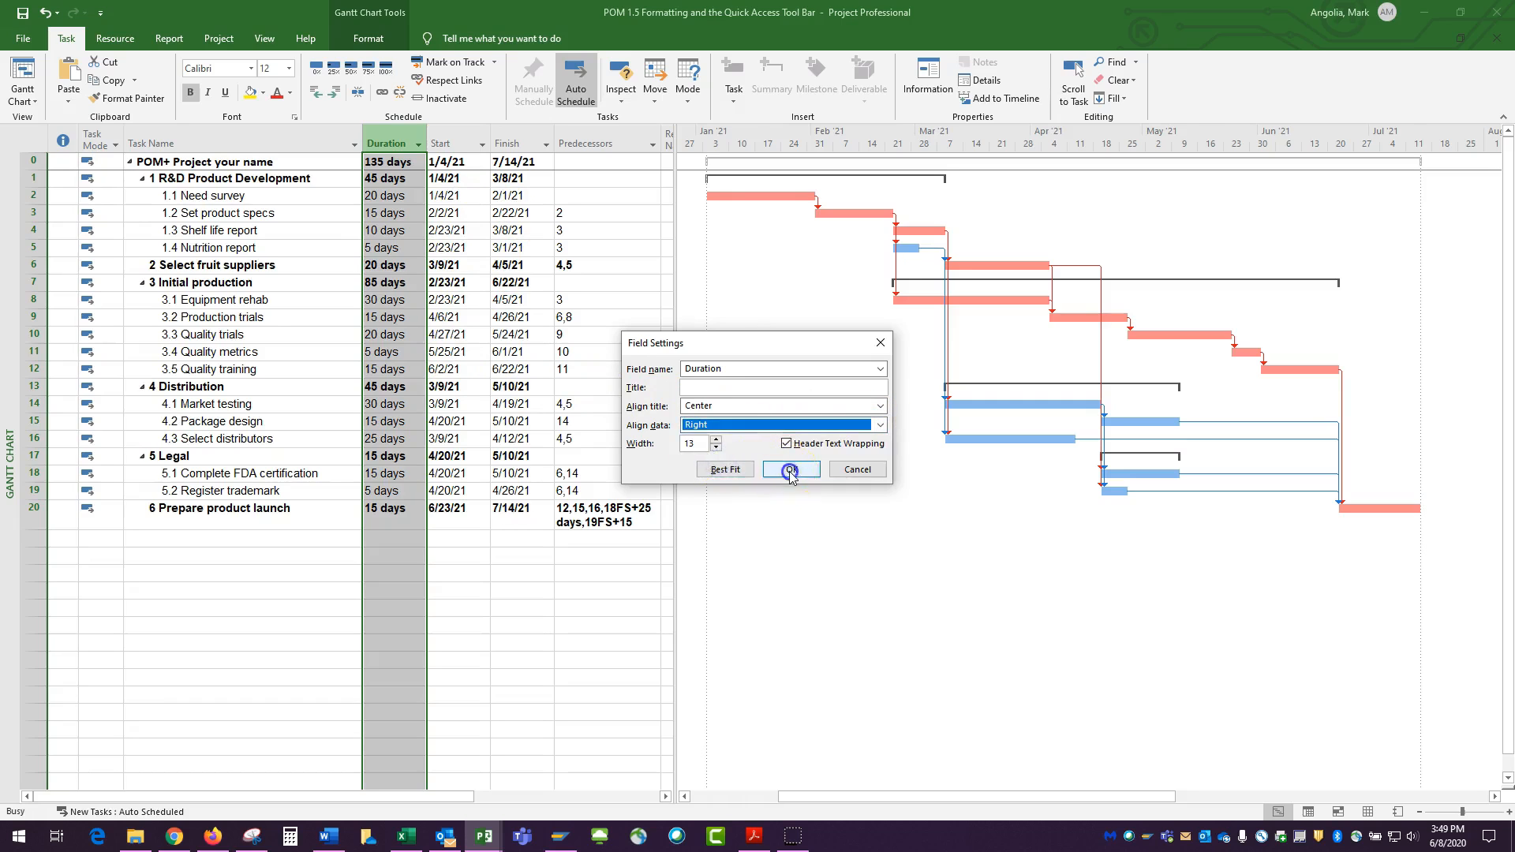
pyautogui.click(791, 470)
# Set the Start column's field settings to center the title and right-align the data
pyautogui.click(454, 140)
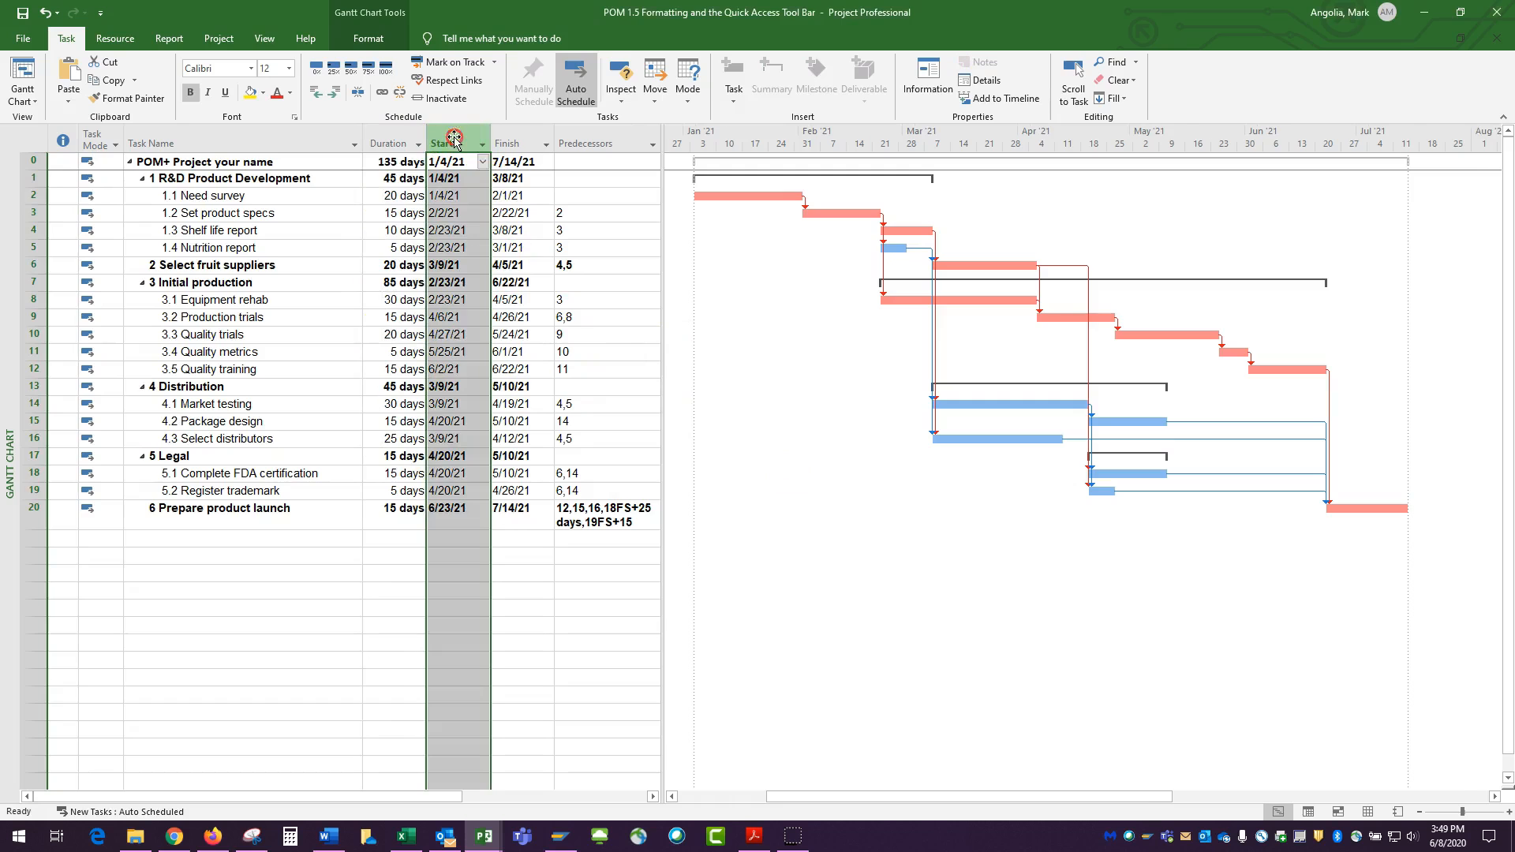
pyautogui.rightClick(454, 140)
pyautogui.click(509, 323)
pyautogui.click(883, 407)
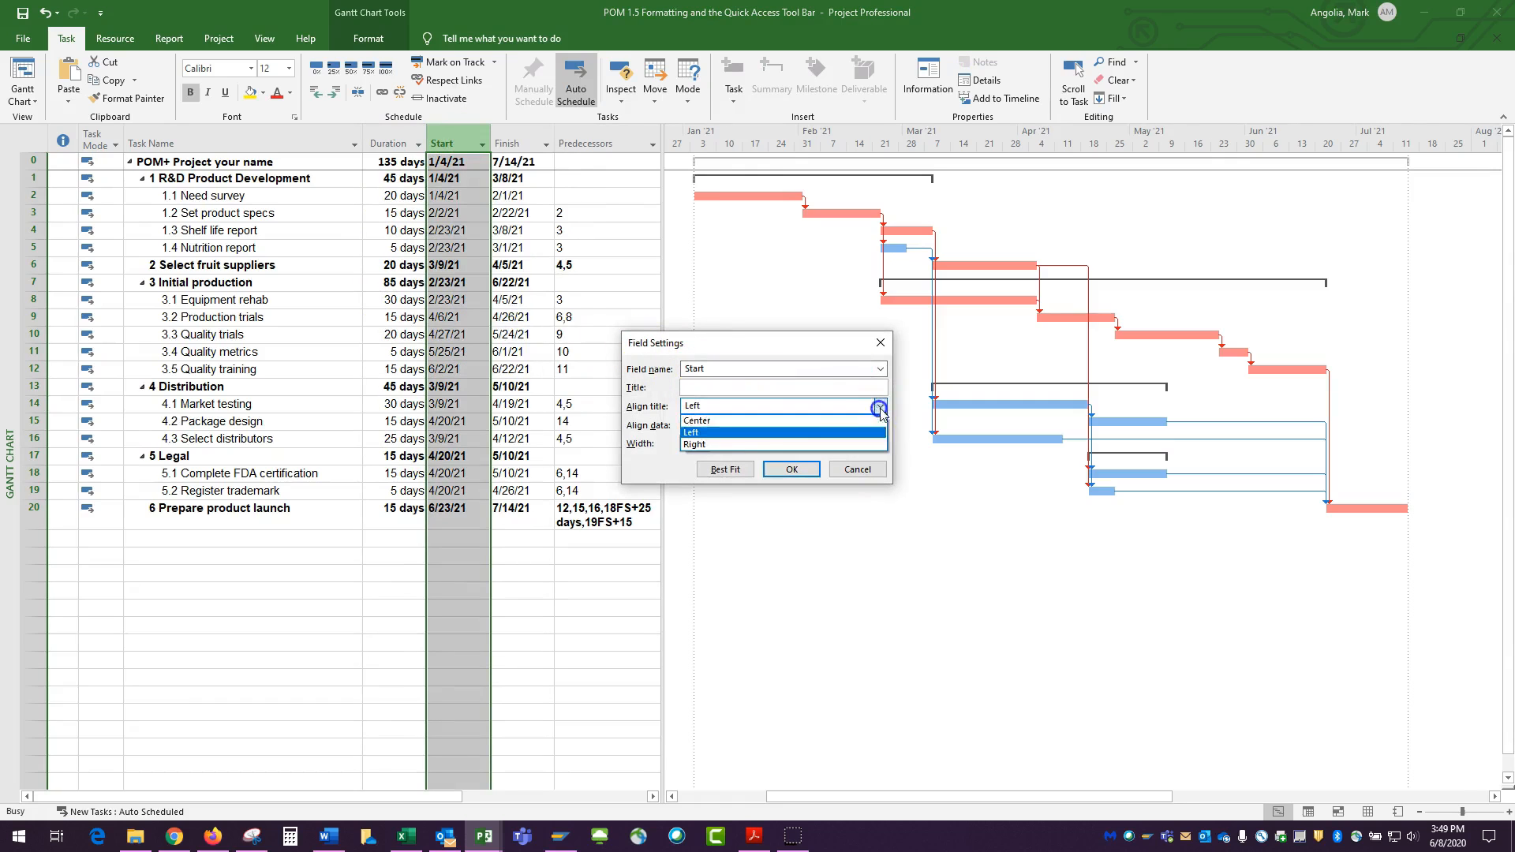
pyautogui.click(727, 421)
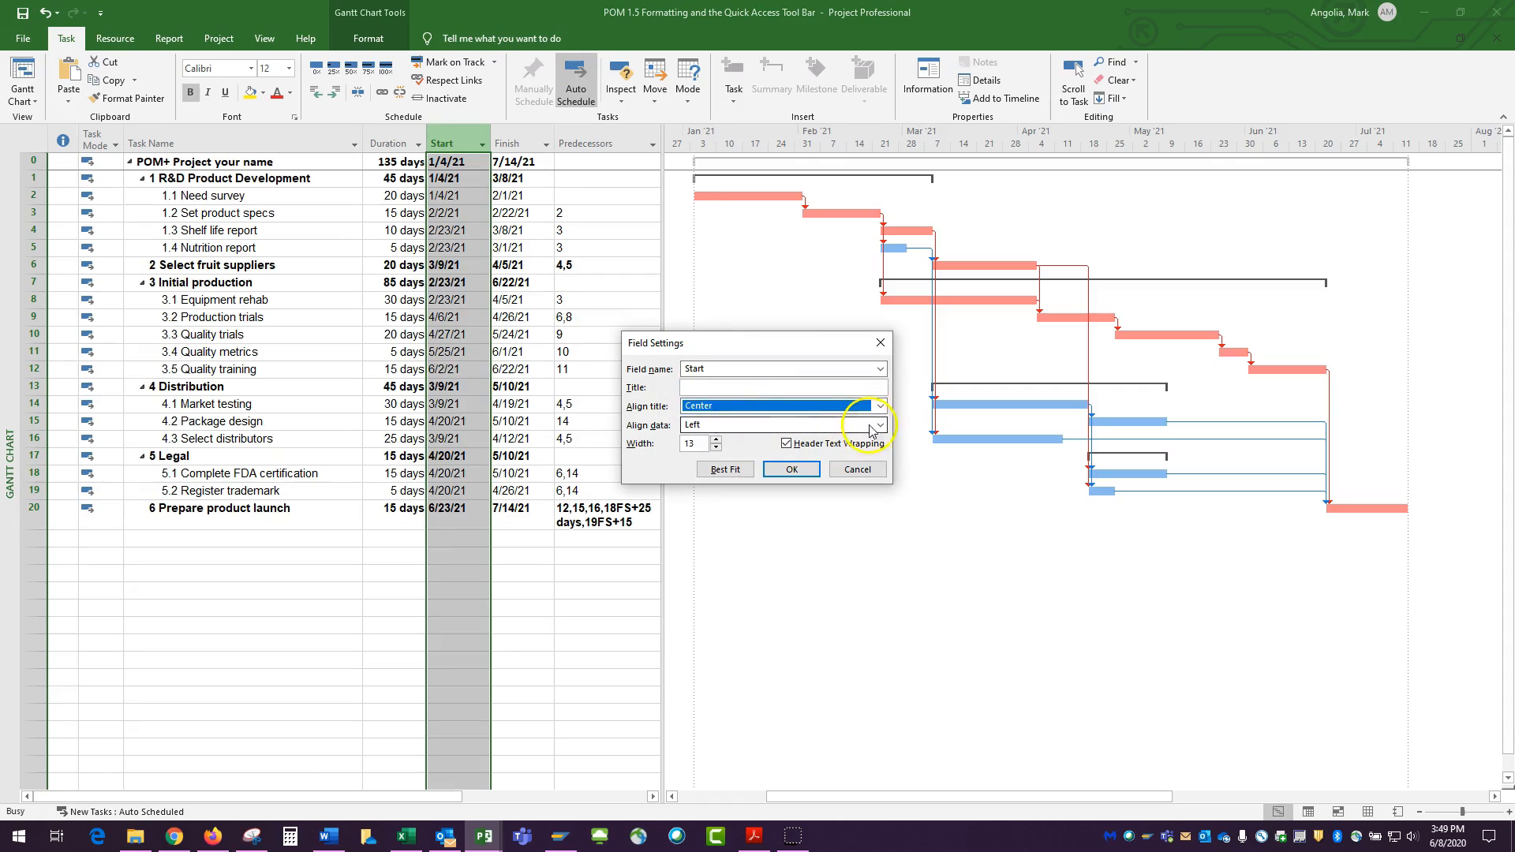
pyautogui.click(880, 425)
pyautogui.click(762, 439)
pyautogui.click(791, 471)
# Set the Finish column's field settings to center the title and right-align the data
pyautogui.click(524, 141)
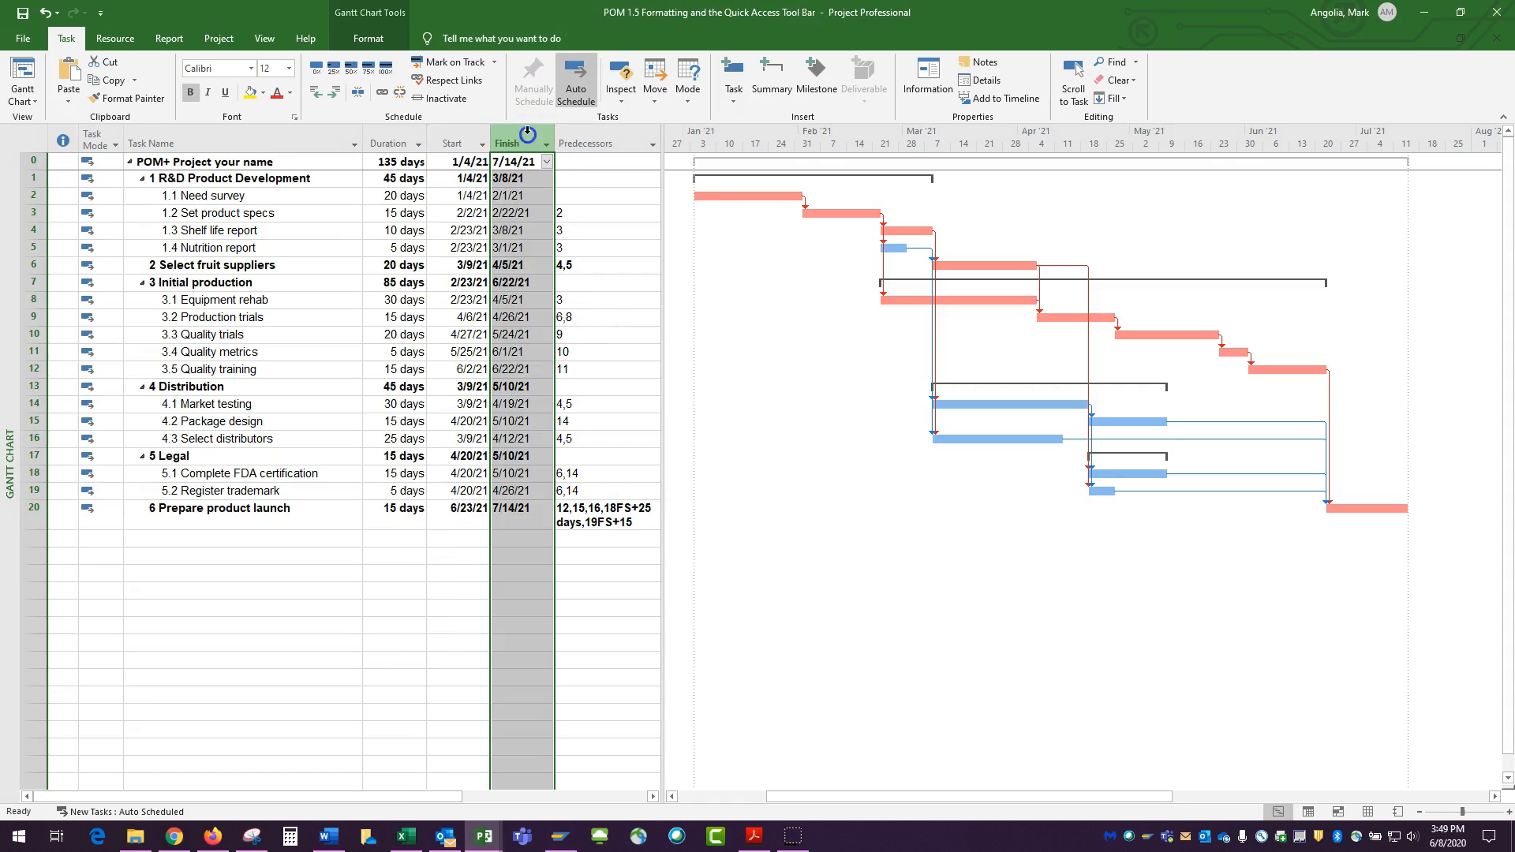
pyautogui.rightClick(526, 138)
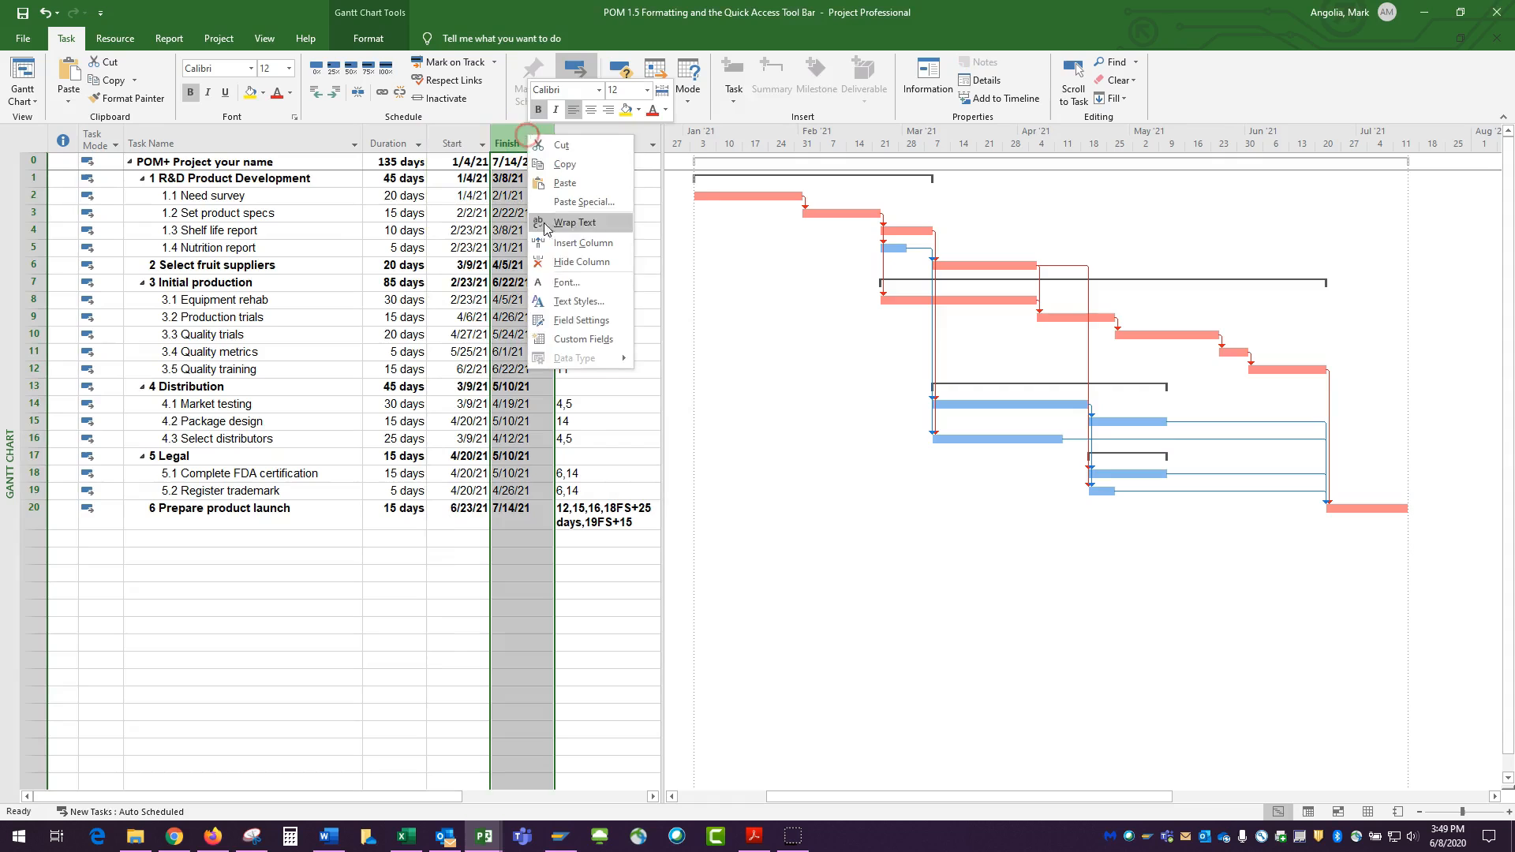
pyautogui.click(575, 321)
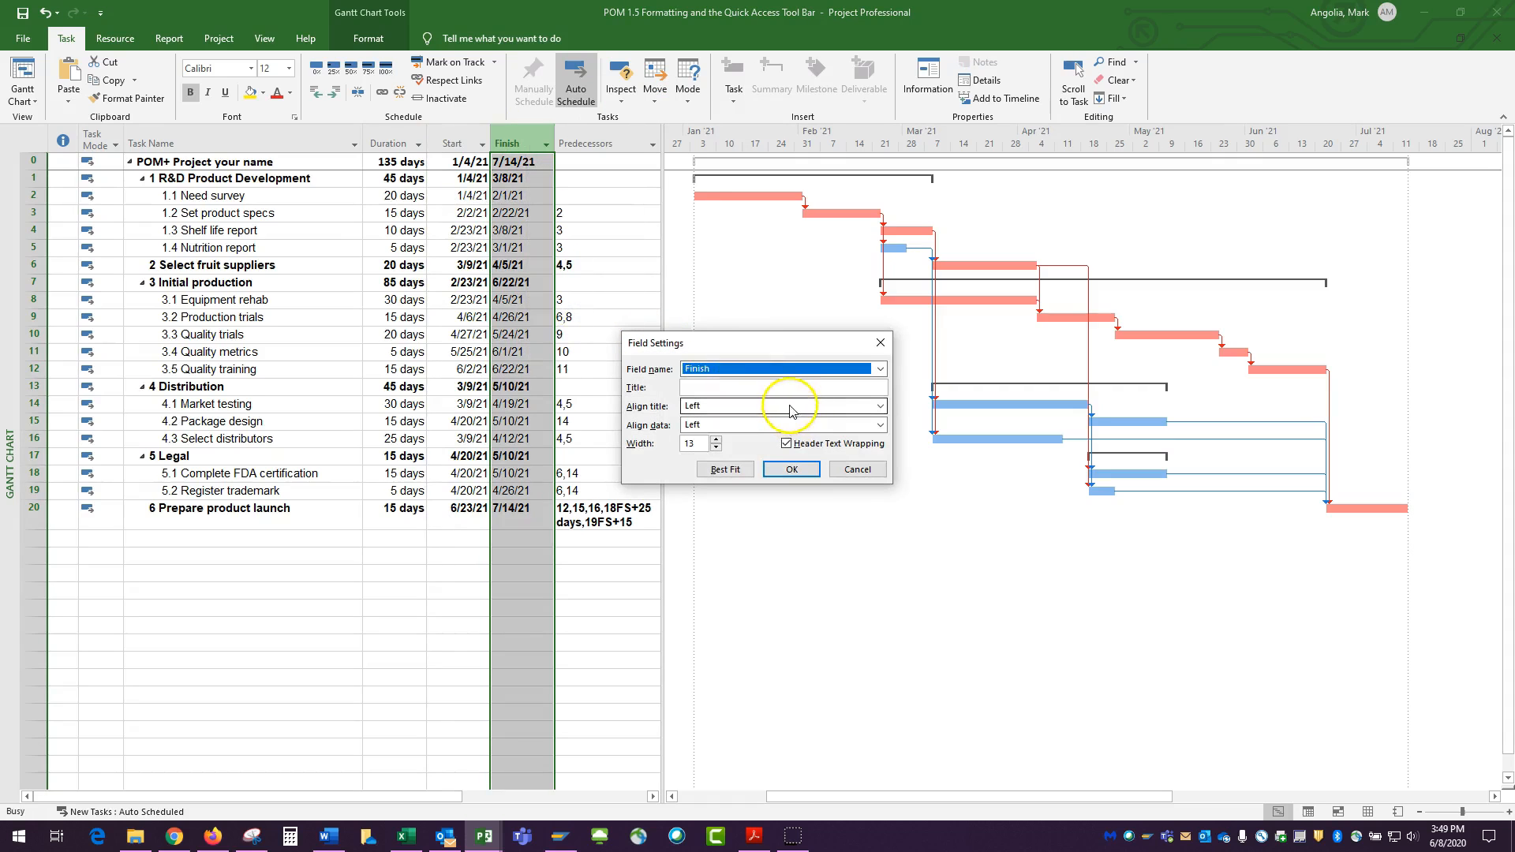
pyautogui.click(790, 405)
pyautogui.click(697, 421)
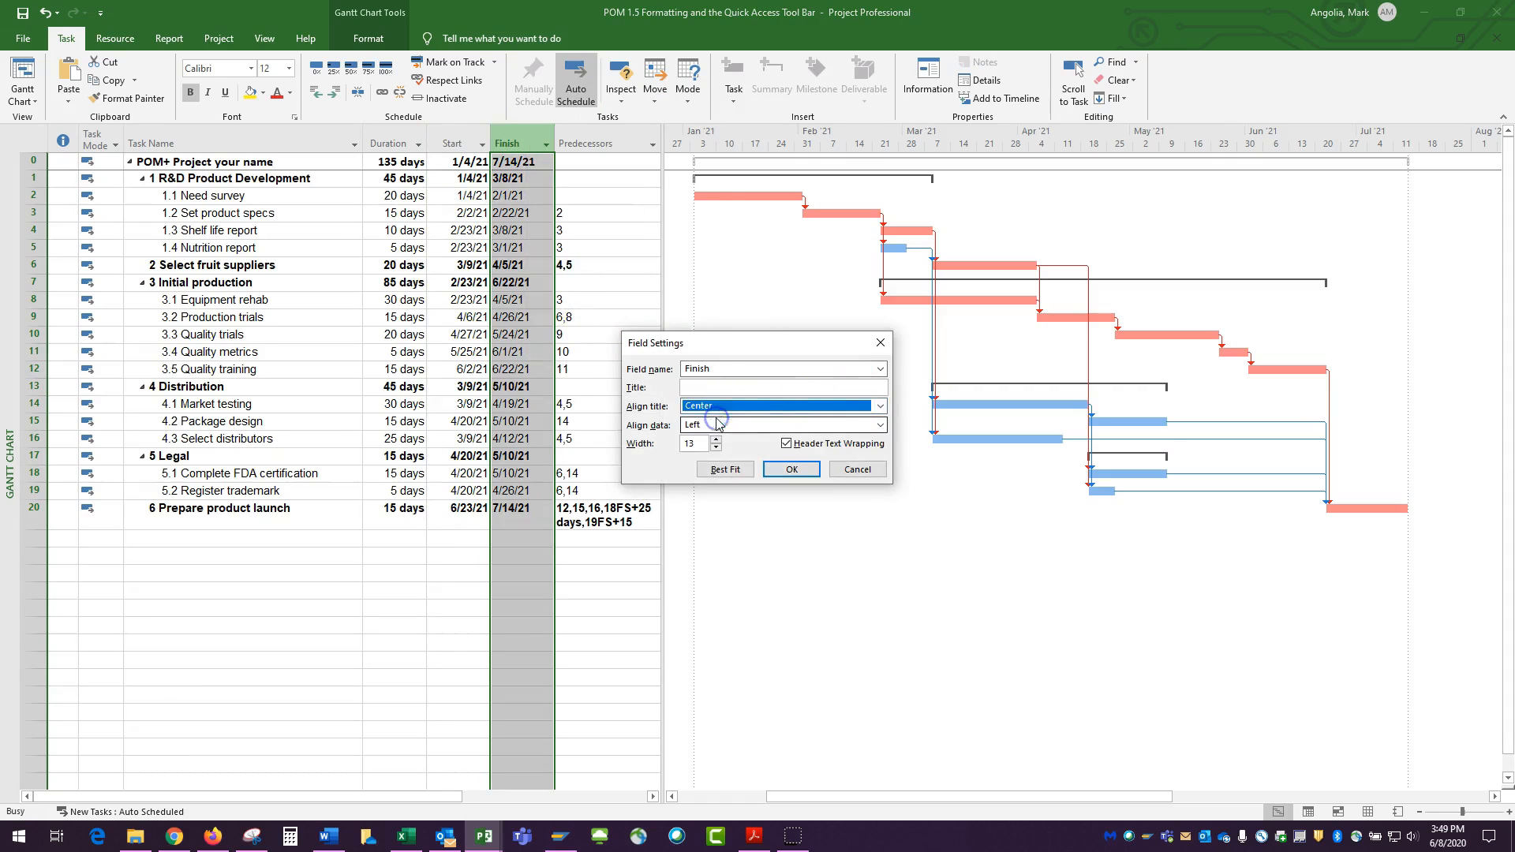
pyautogui.click(878, 430)
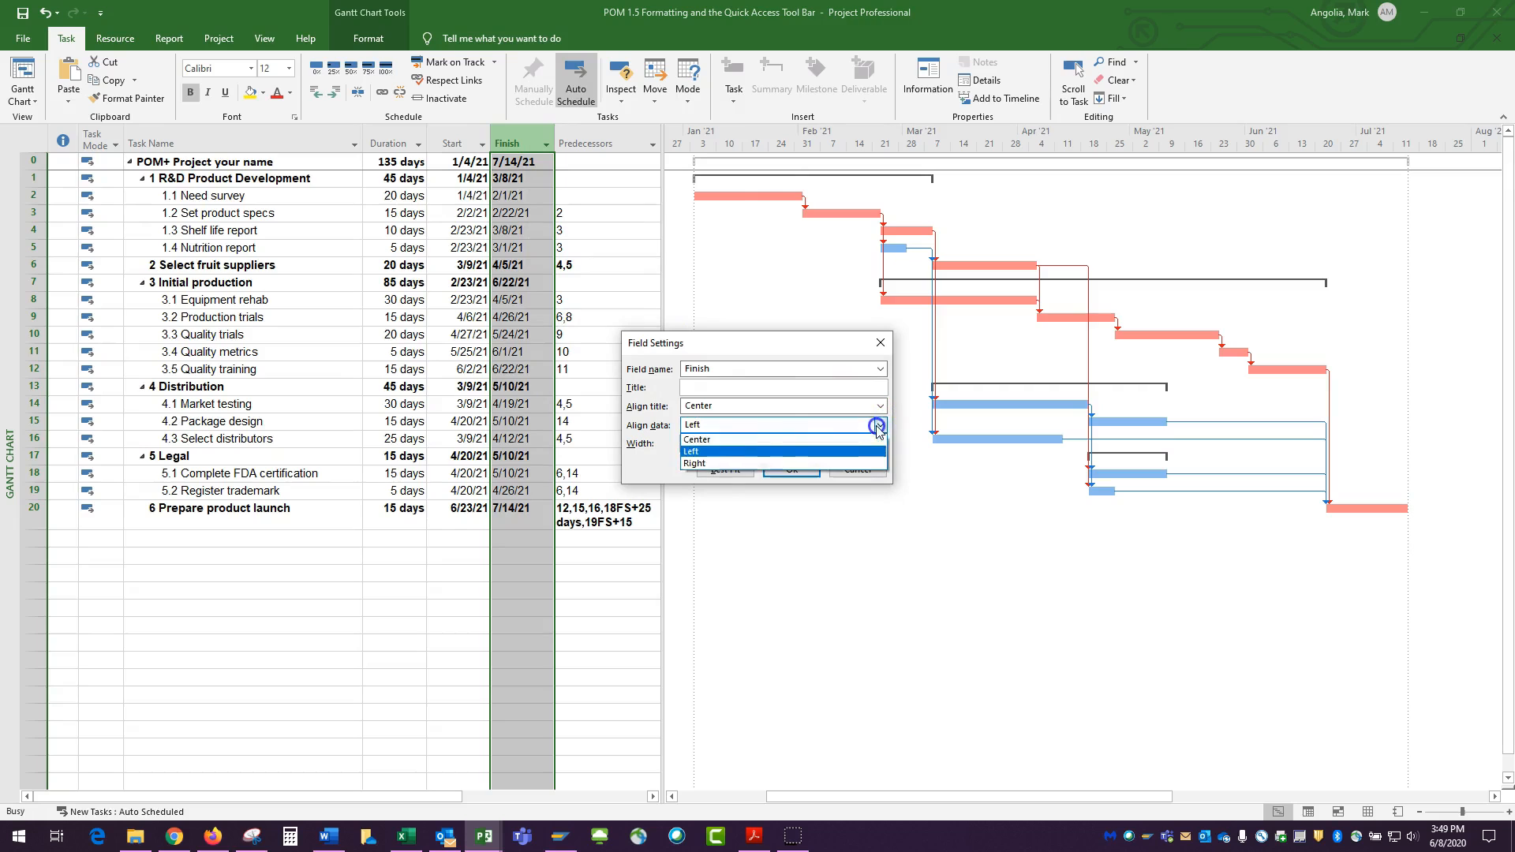
pyautogui.click(712, 456)
pyautogui.click(790, 470)
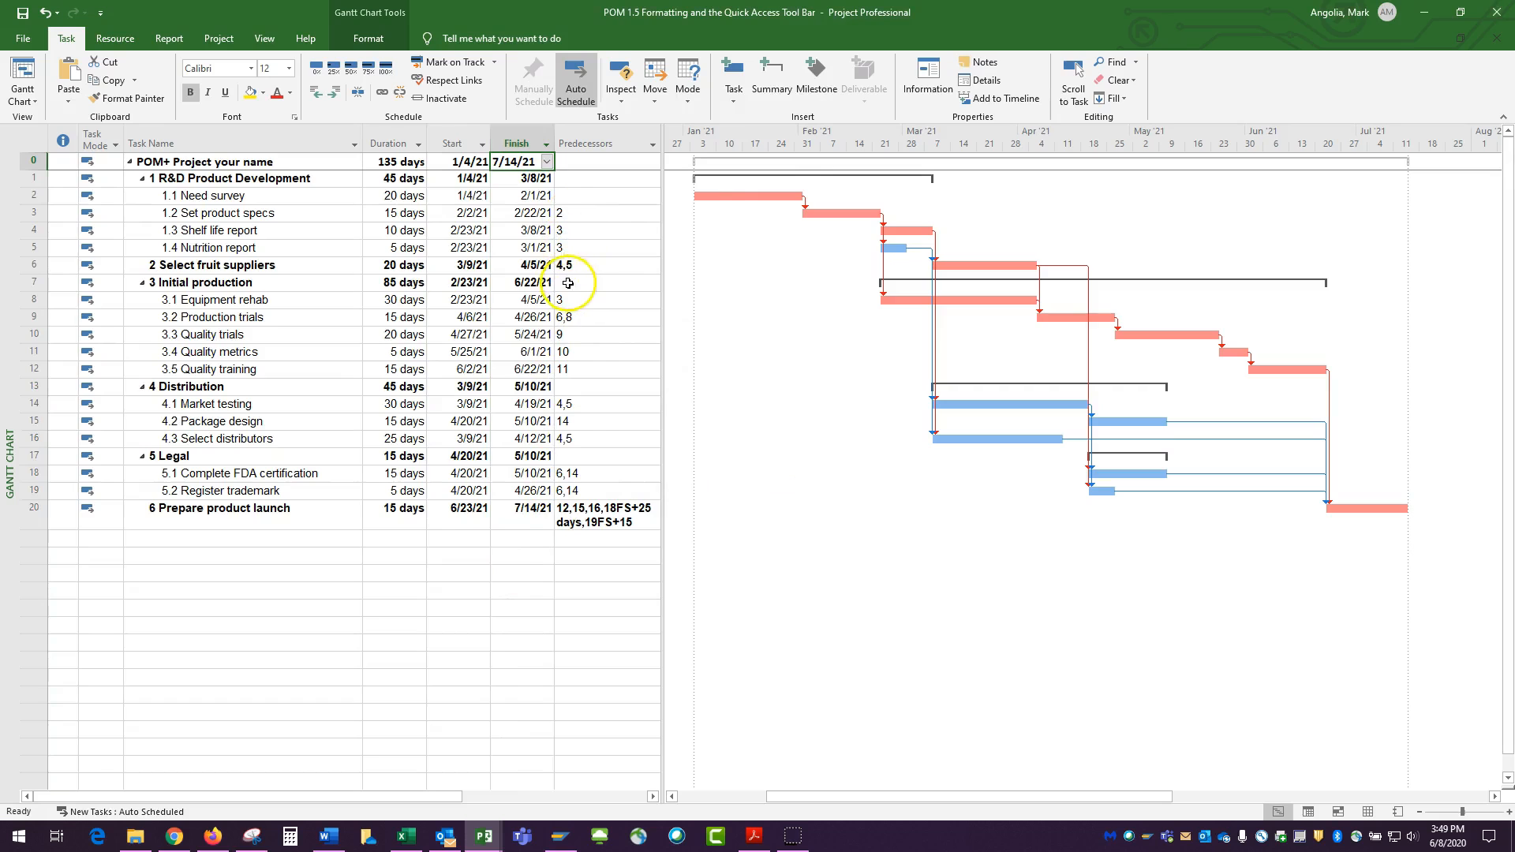
# Center both the title and data of the Predecessors column, then widen the table pane slightly
pyautogui.click(595, 144)
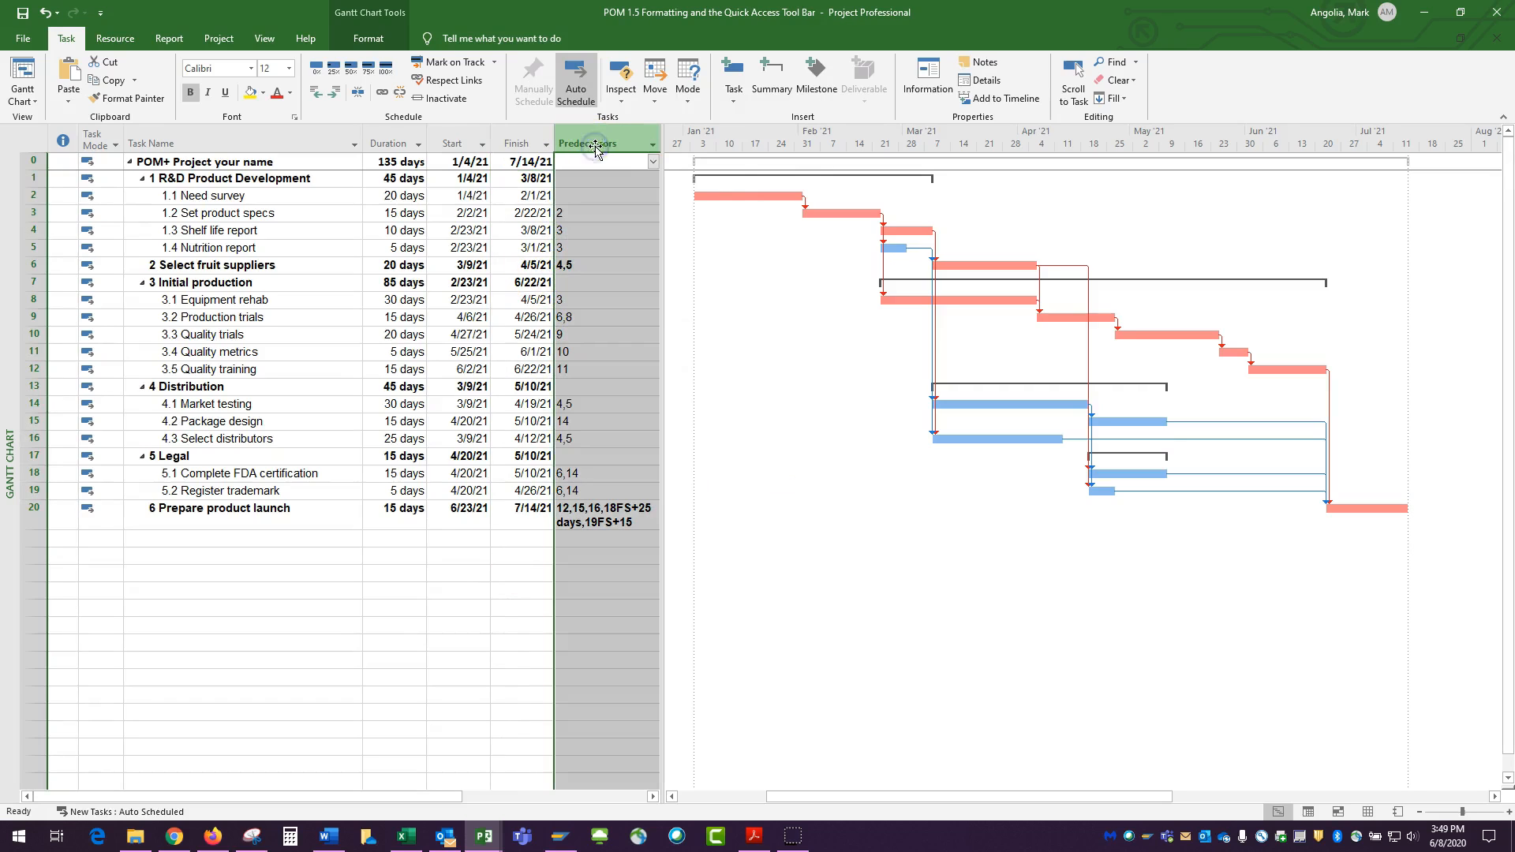
pyautogui.rightClick(629, 143)
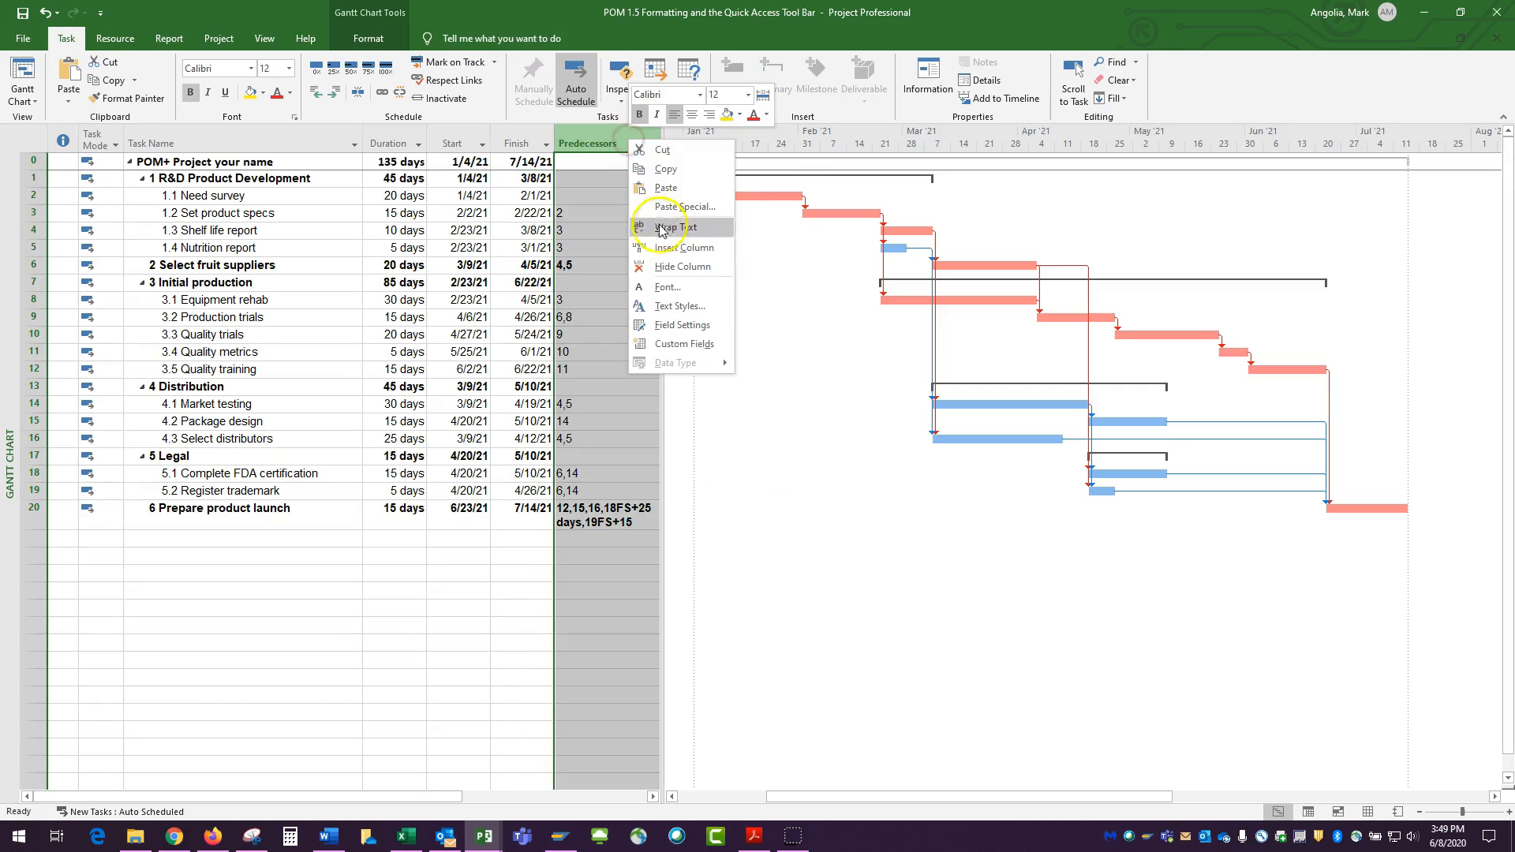
pyautogui.click(677, 322)
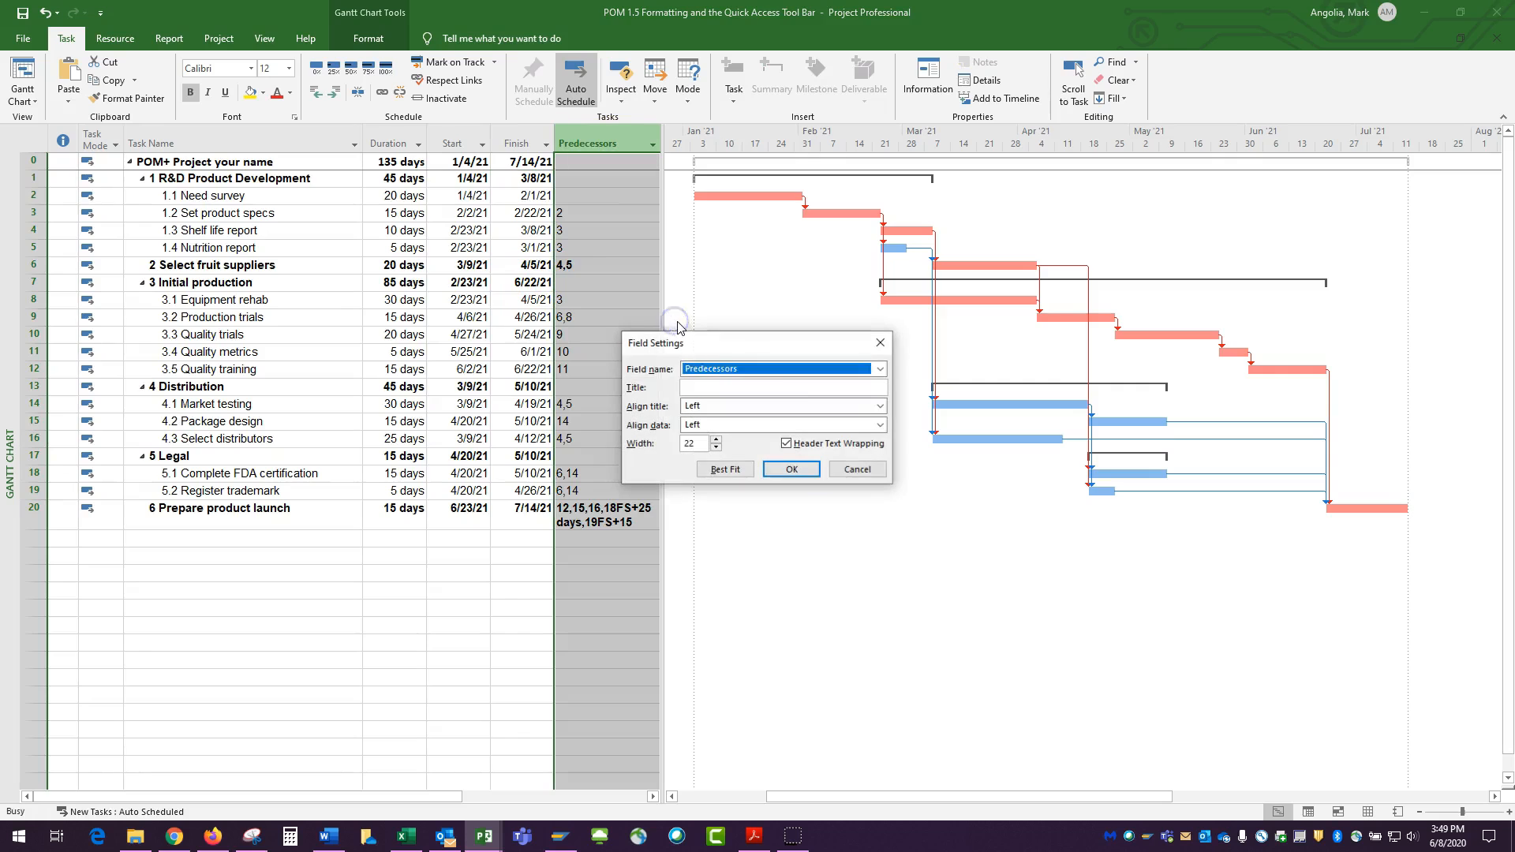
pyautogui.click(882, 408)
pyautogui.click(726, 432)
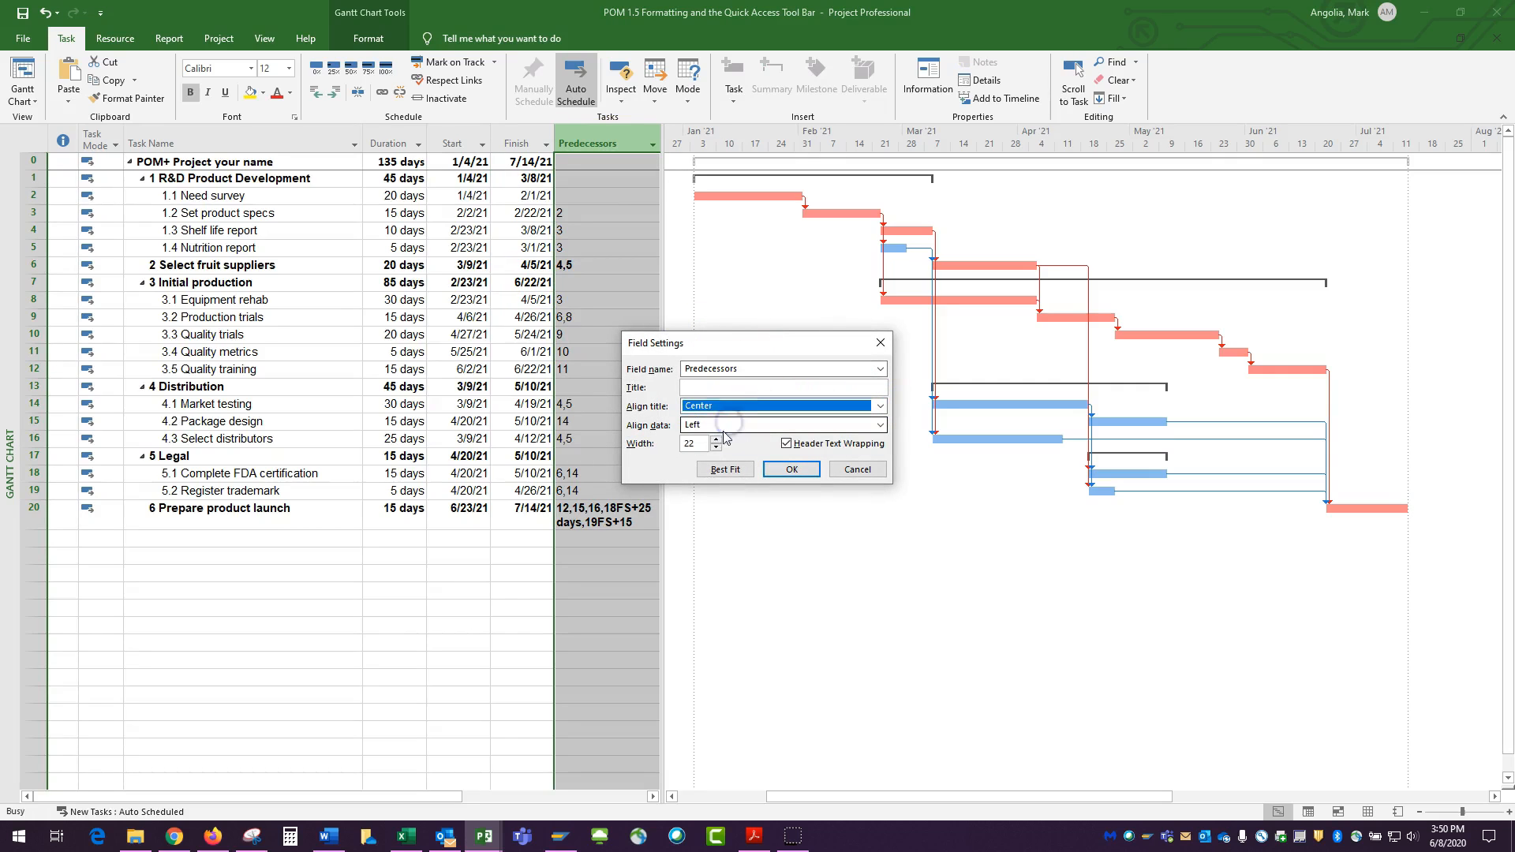
pyautogui.click(717, 433)
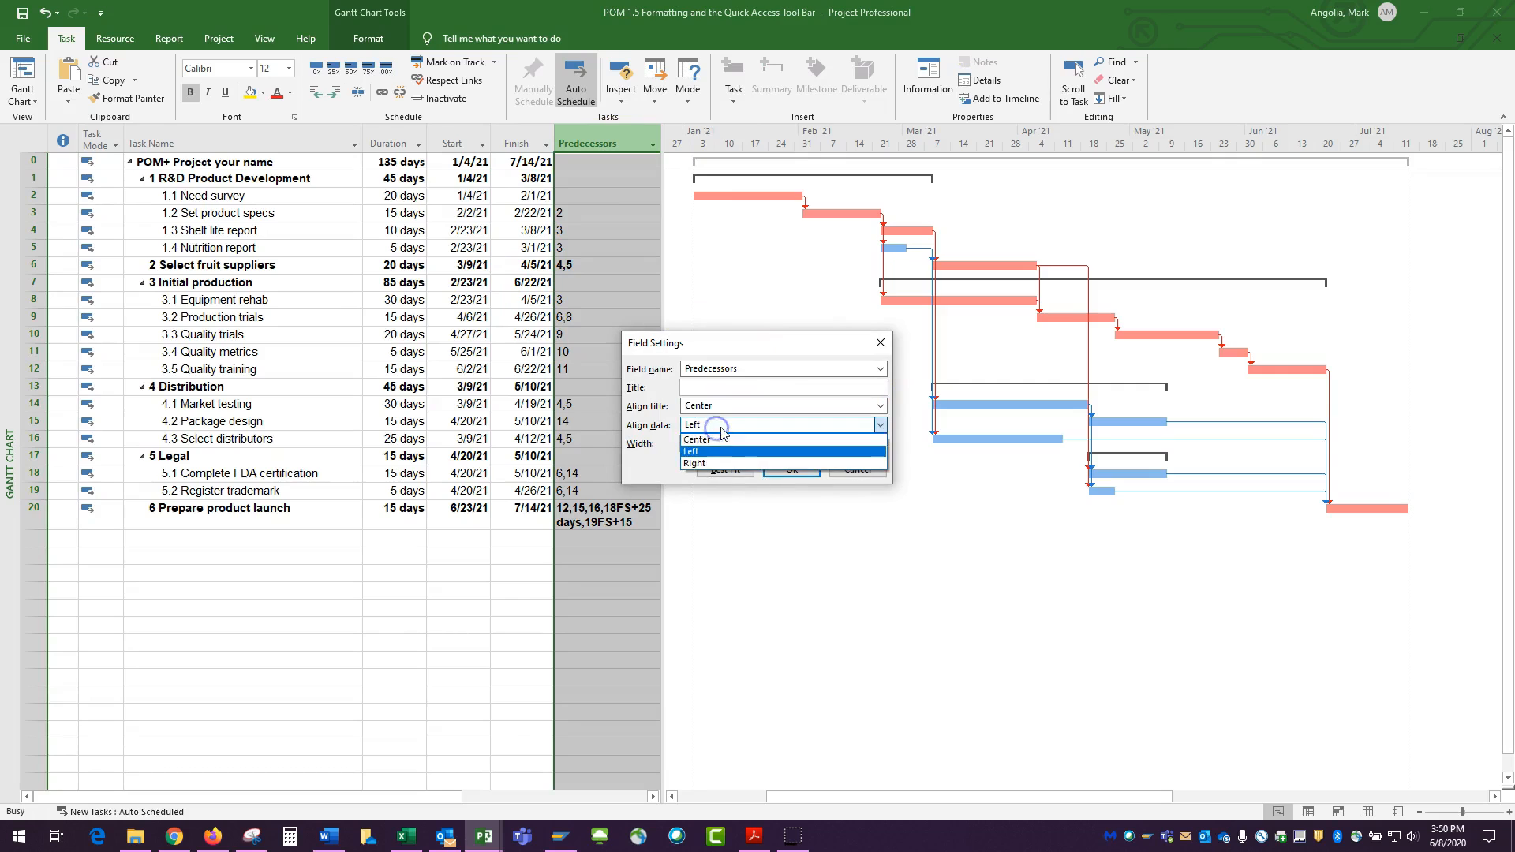
pyautogui.click(716, 442)
pyautogui.click(791, 470)
pyautogui.moveTo(662, 537); pyautogui.dragTo(694, 536)
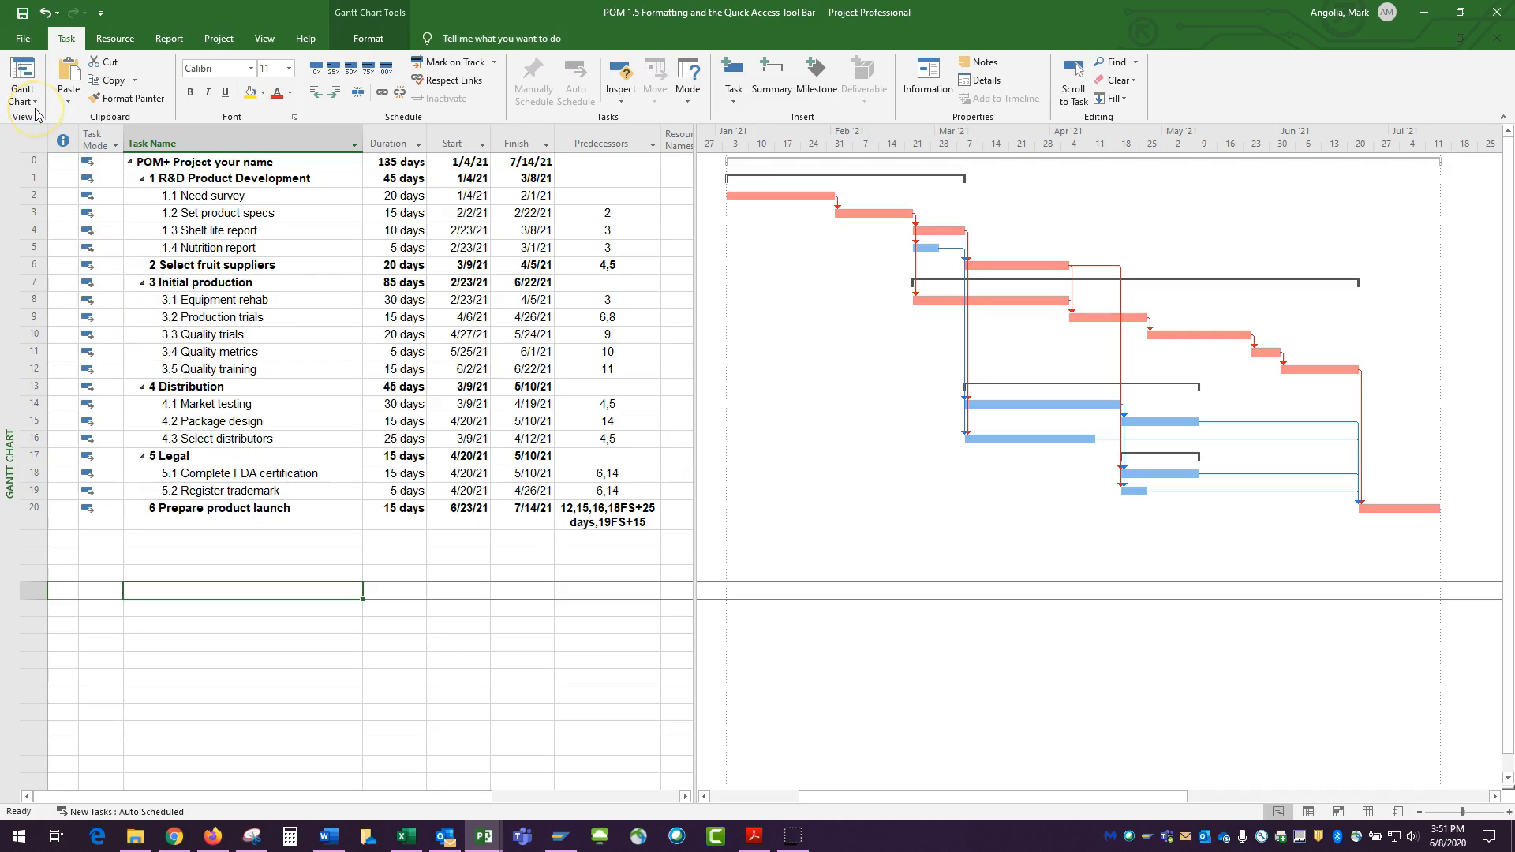
# Look over the Quick Access Toolbar customization options, then open Project Options
pyautogui.click(100, 14)
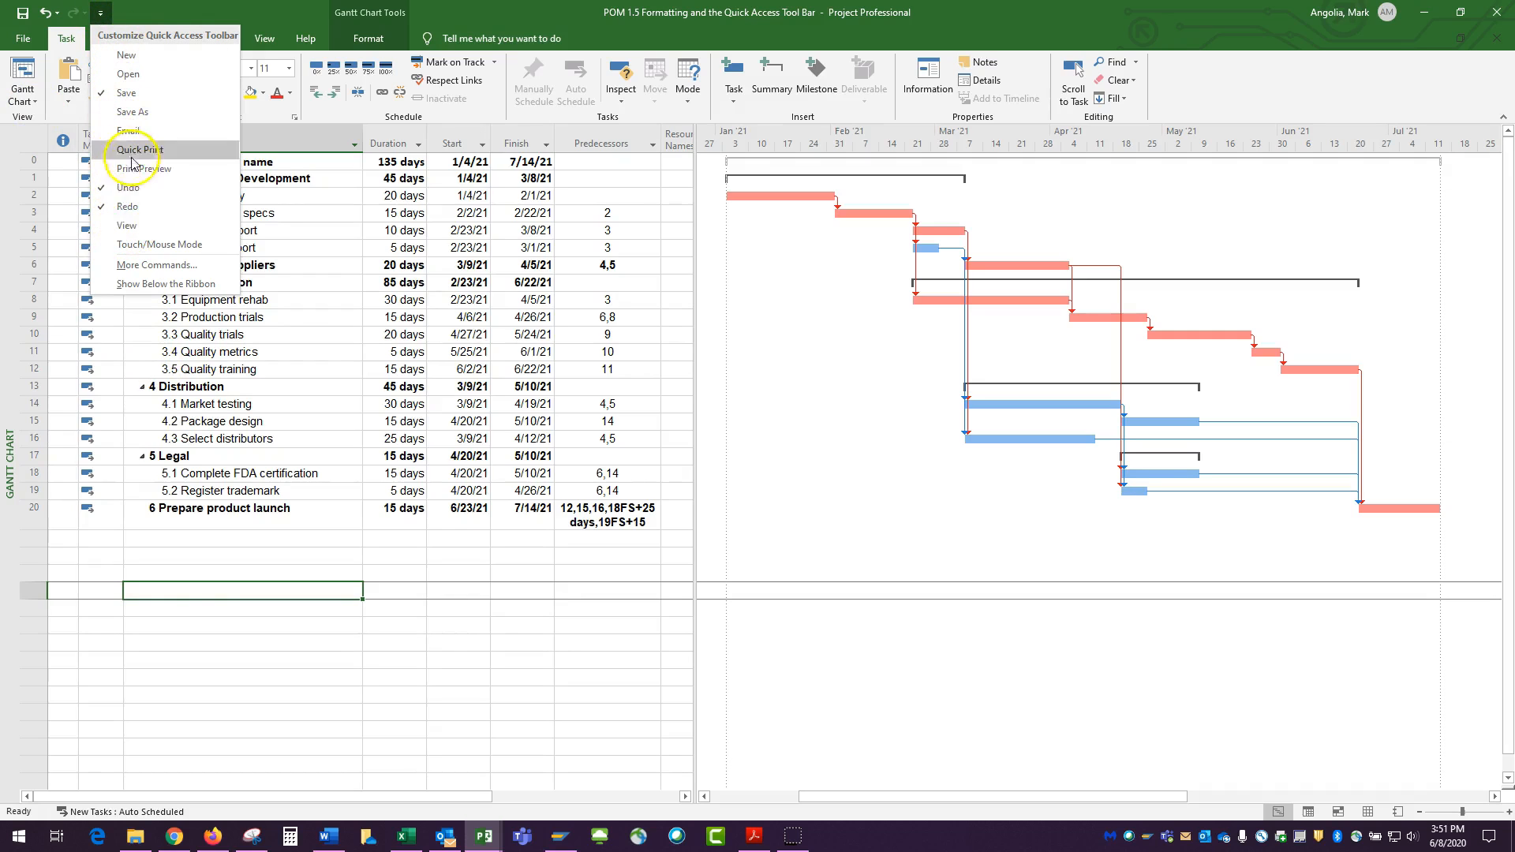
pyautogui.click(174, 583)
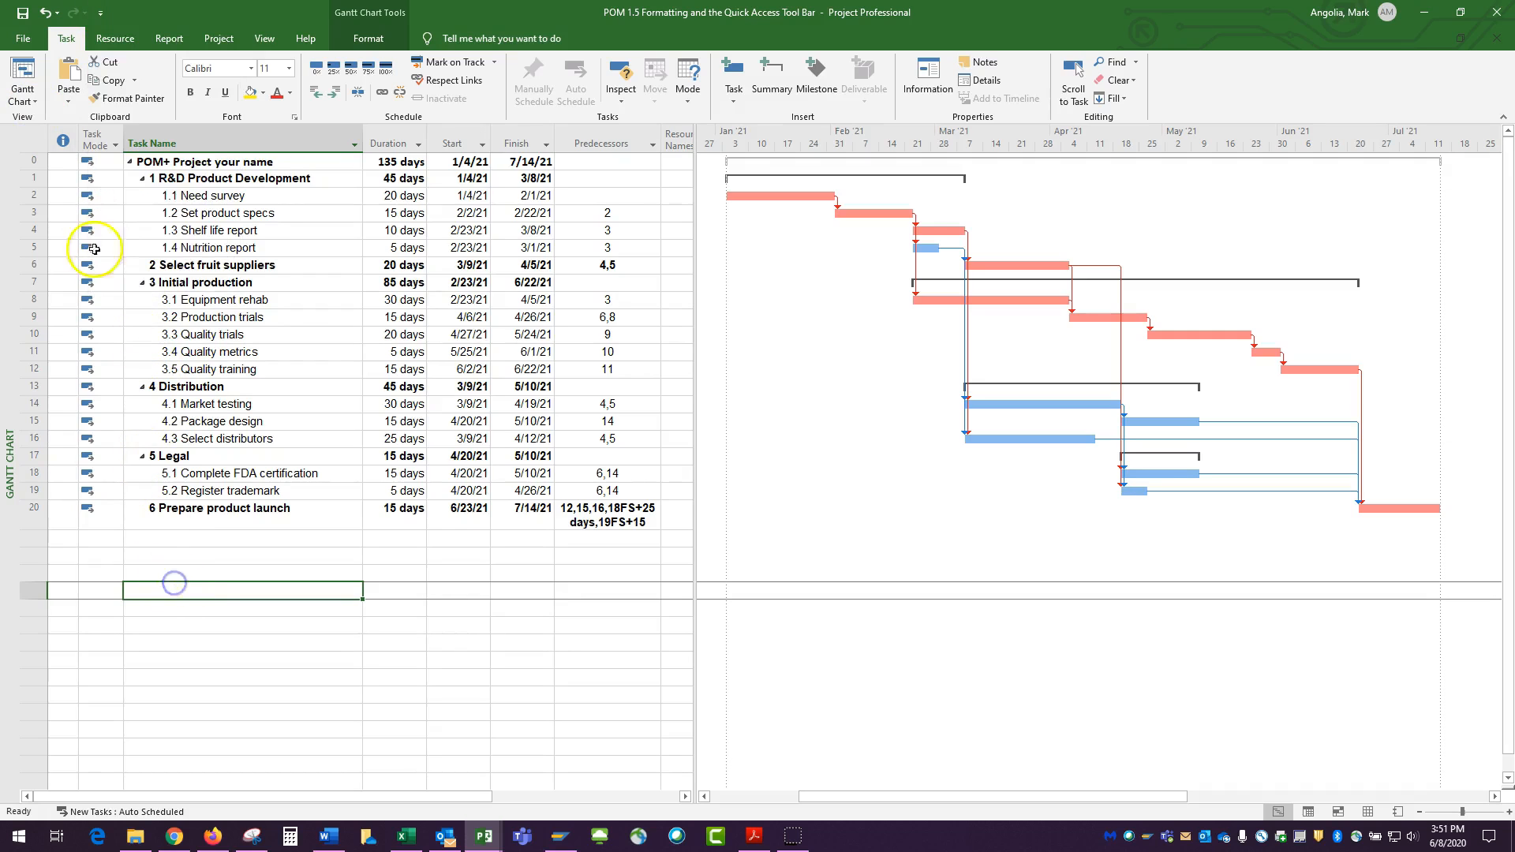
pyautogui.click(23, 38)
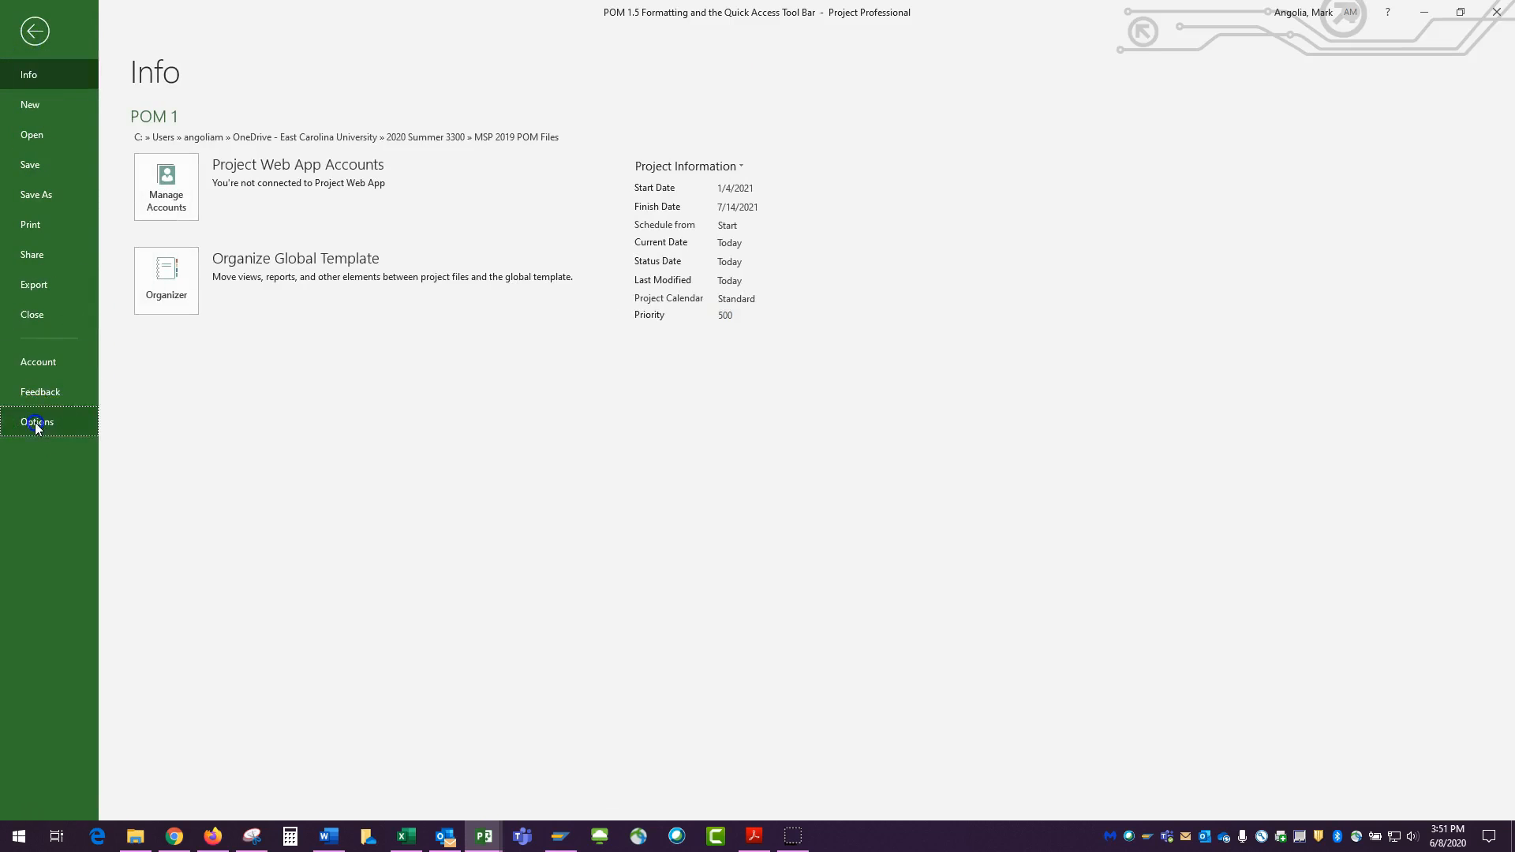
pyautogui.click(39, 422)
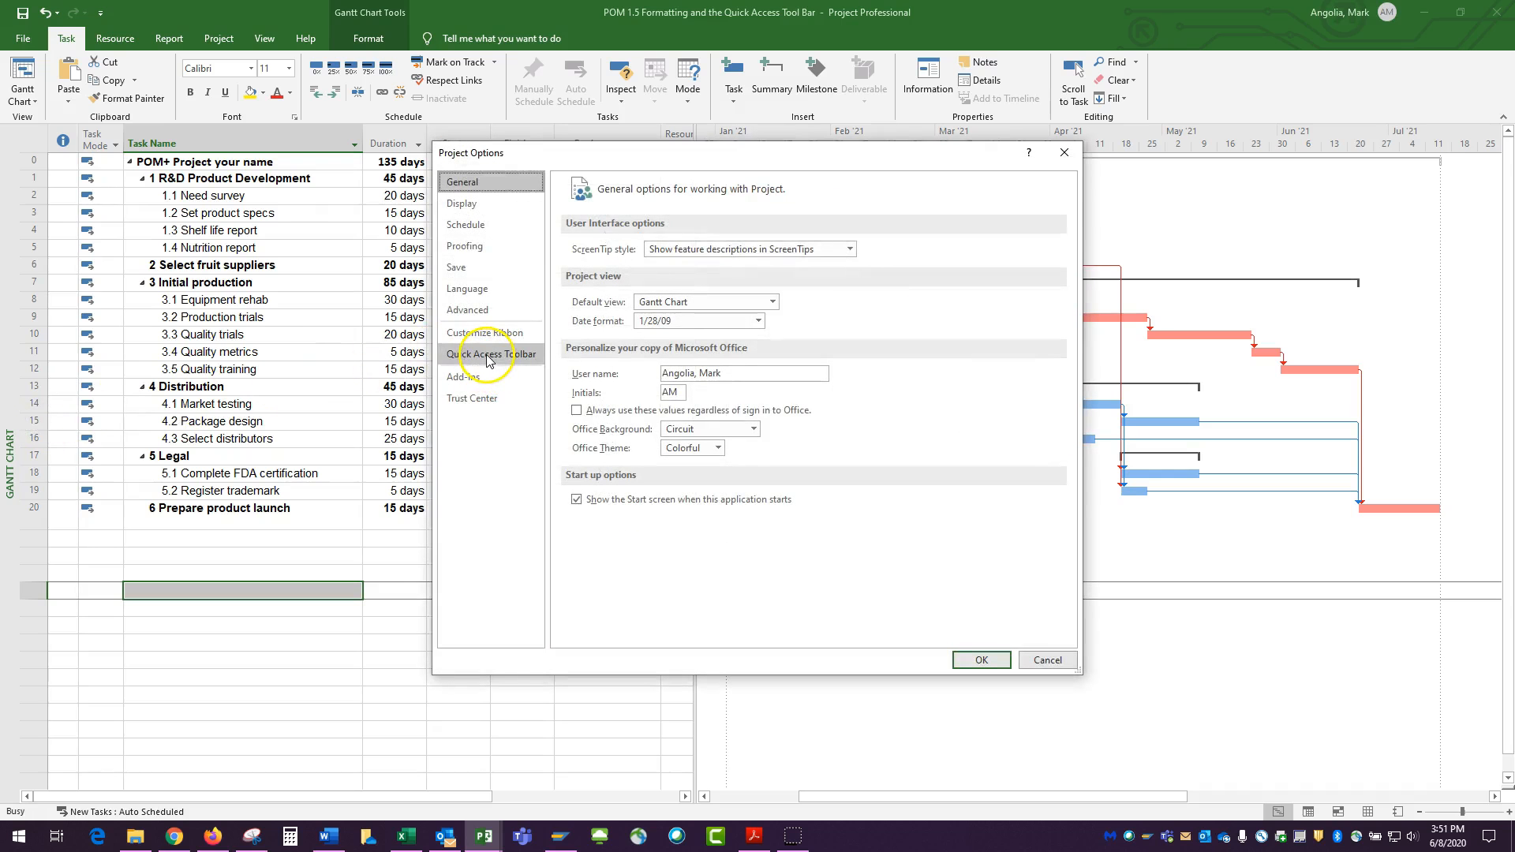
# Add Copy Picture, Zoom Entire Project and Scroll to Task to the Quick Access Toolbar and apply the options
pyautogui.click(490, 357)
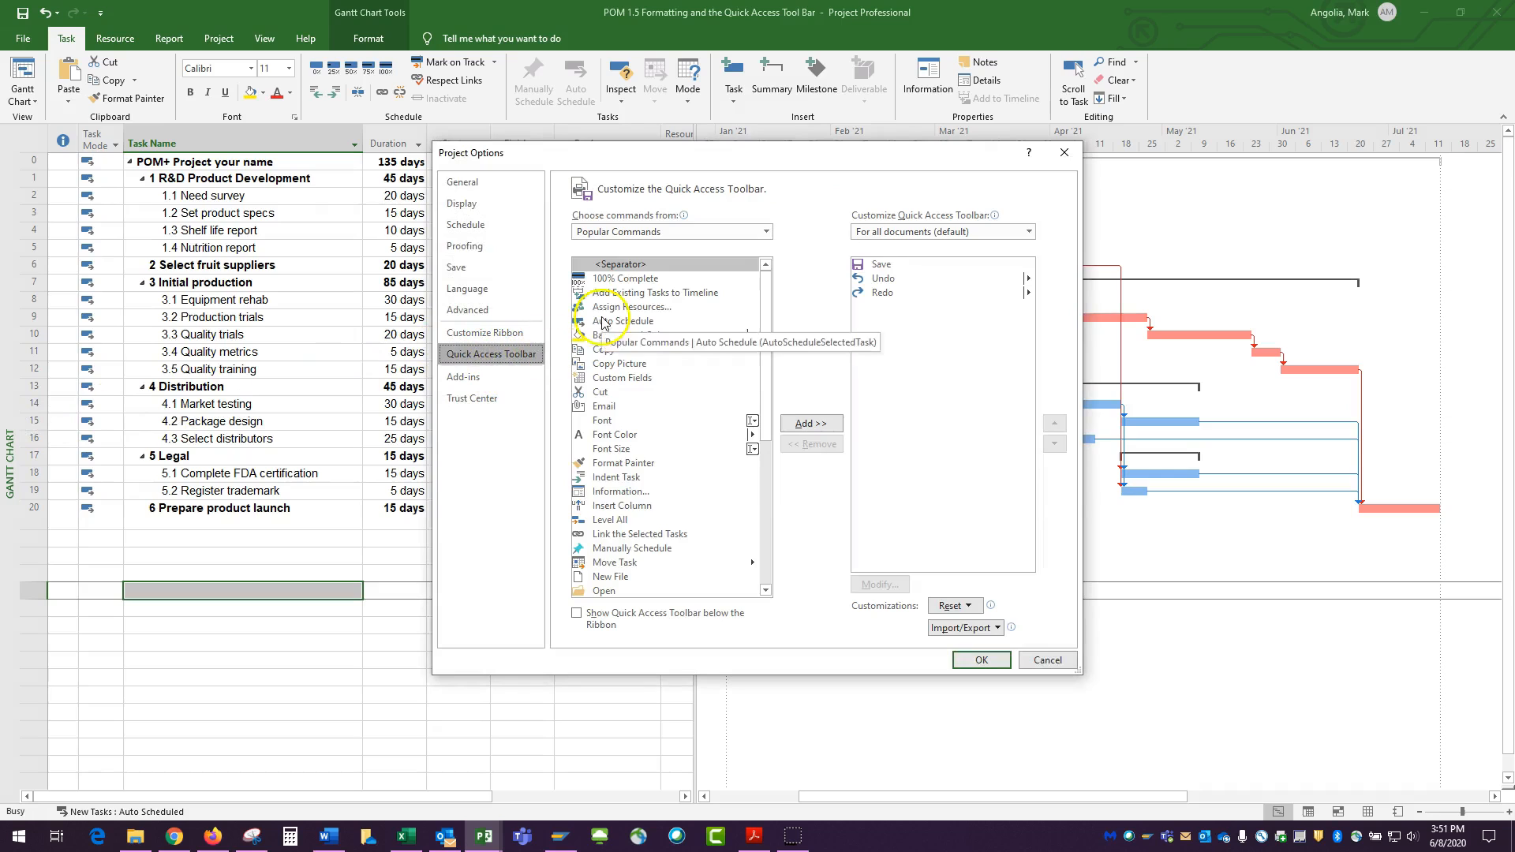
pyautogui.click(616, 365)
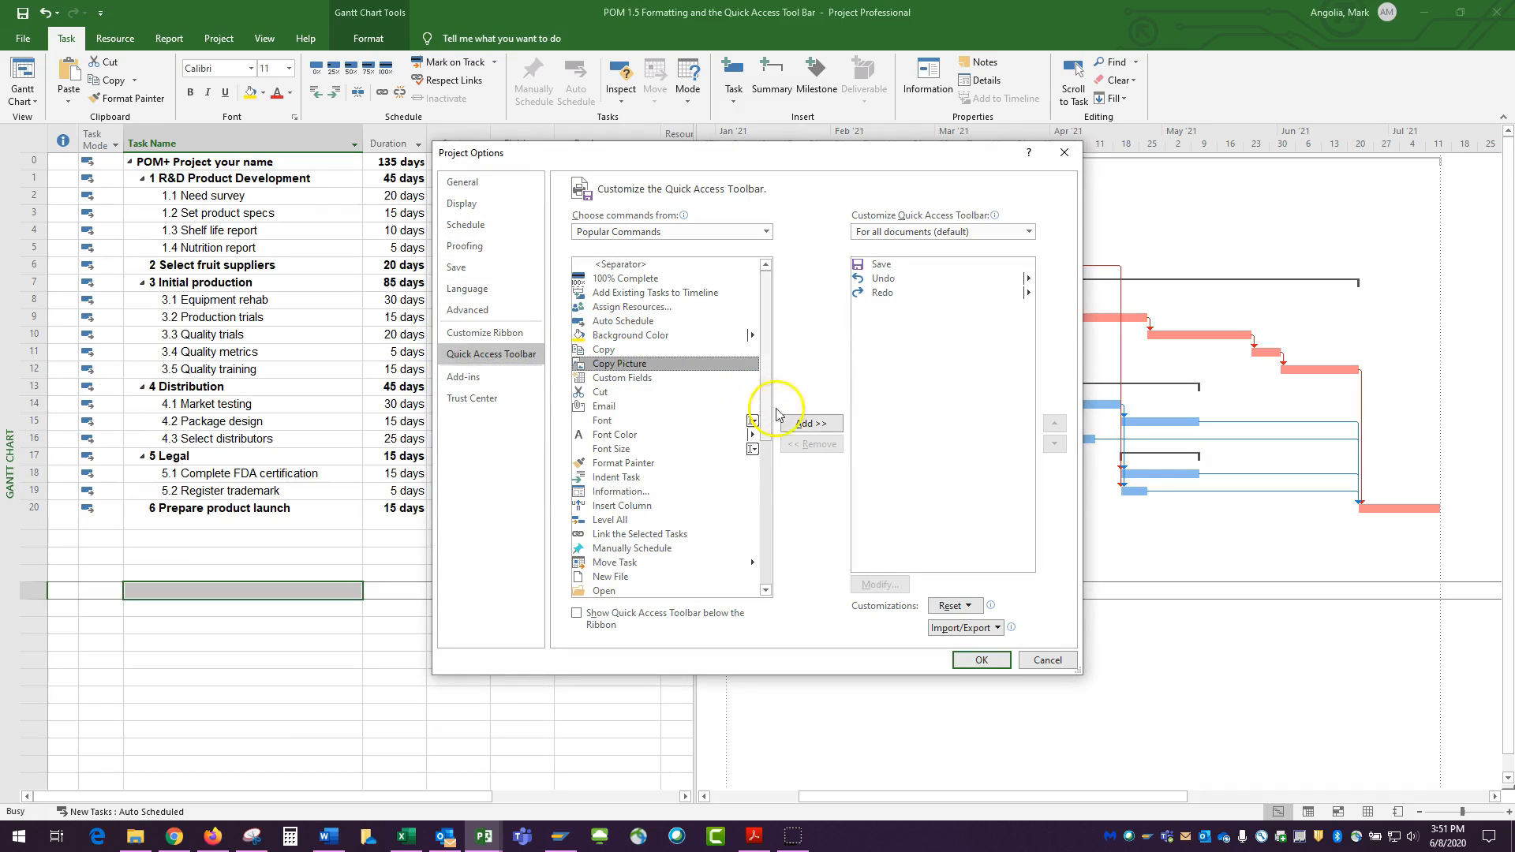
pyautogui.click(808, 424)
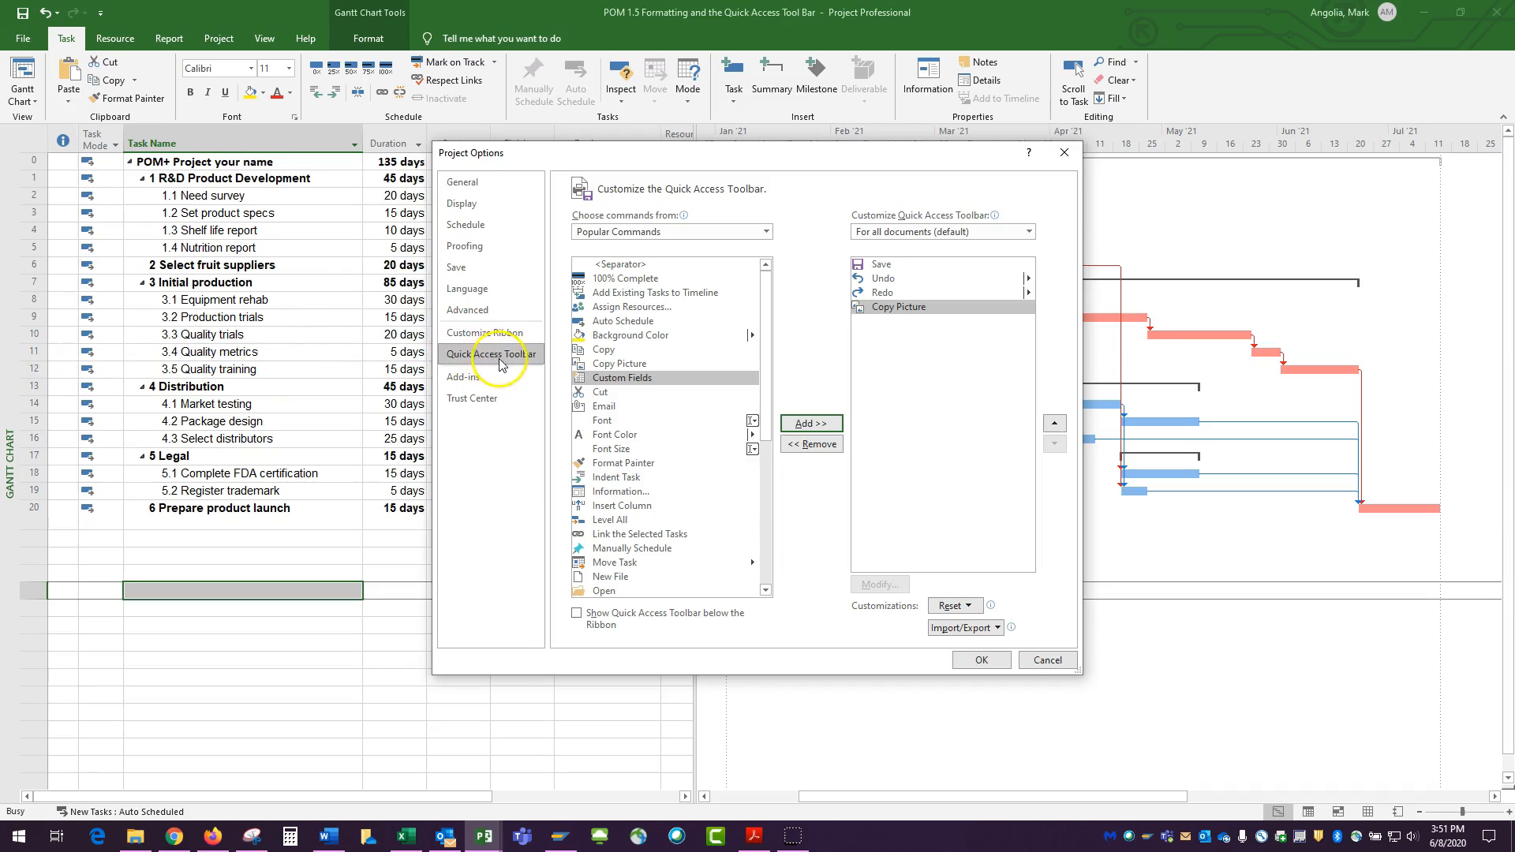
pyautogui.scroll(-5, 627, 407)
pyautogui.scroll(-2, 630, 412)
pyautogui.click(636, 591)
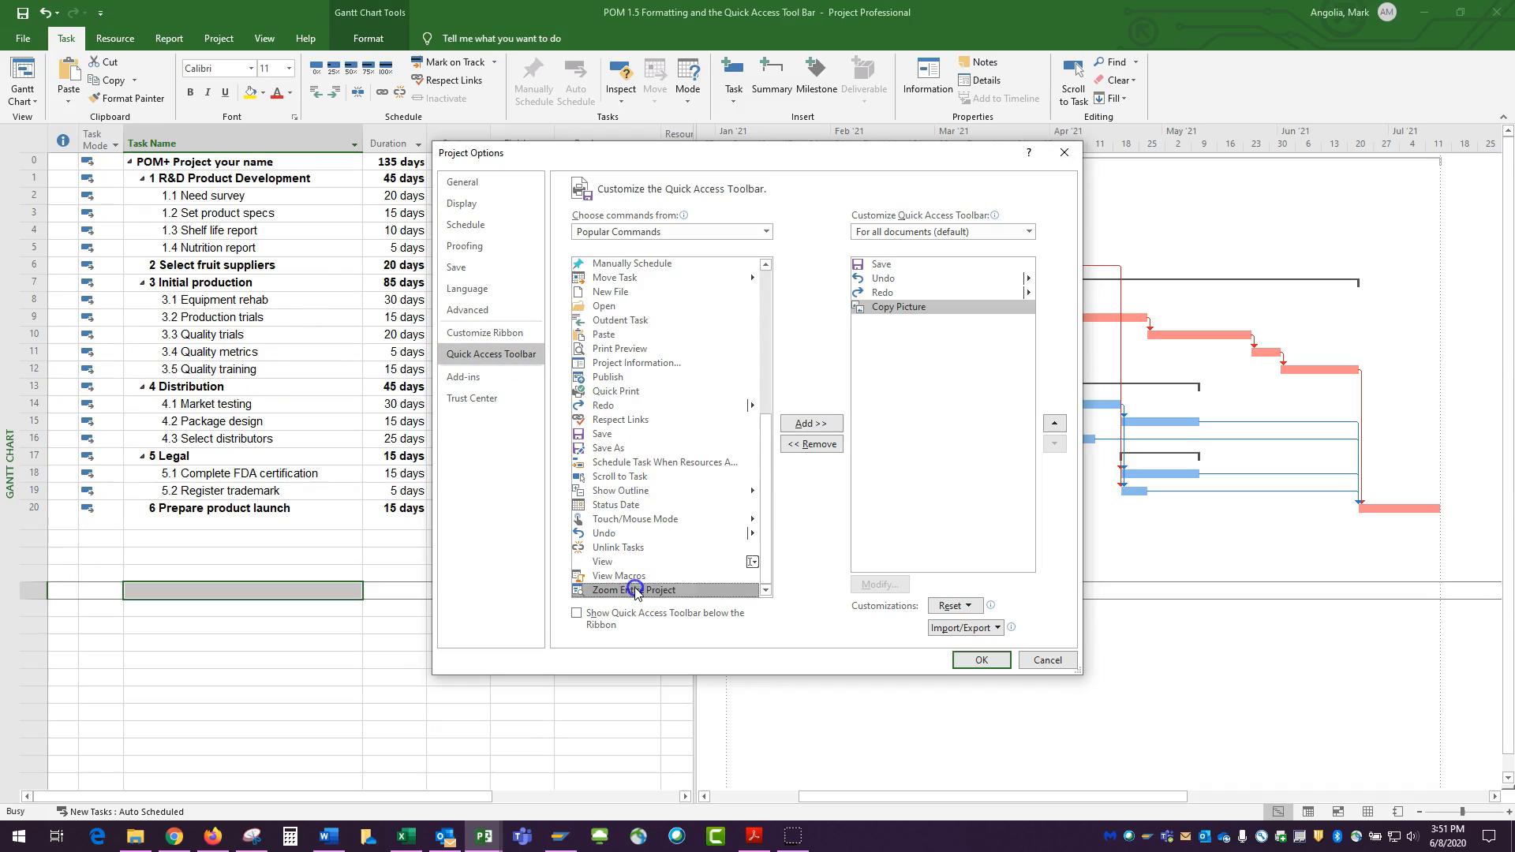
pyautogui.click(812, 424)
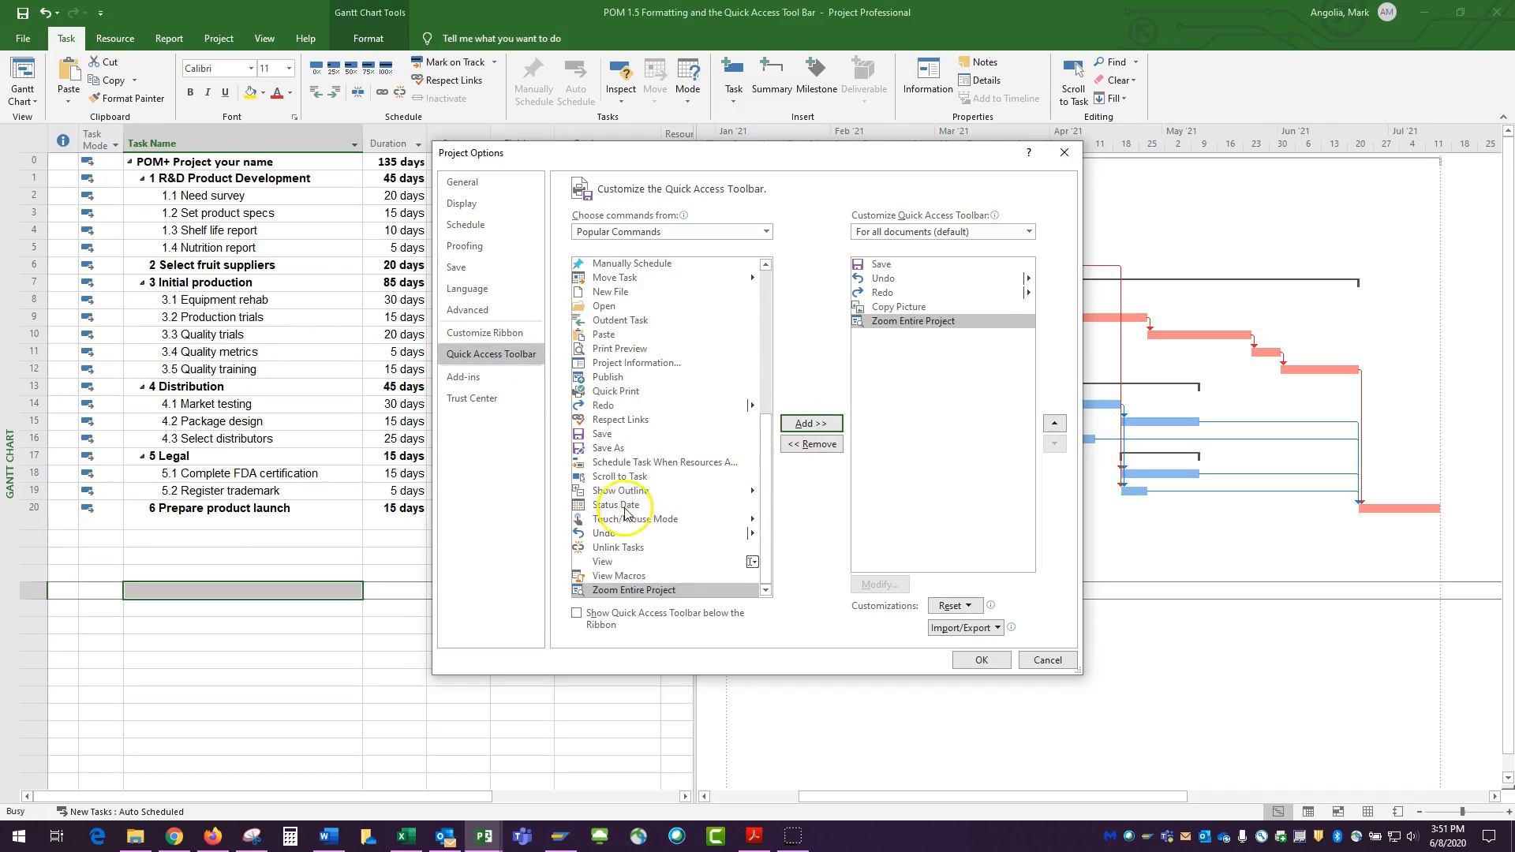
pyautogui.click(620, 478)
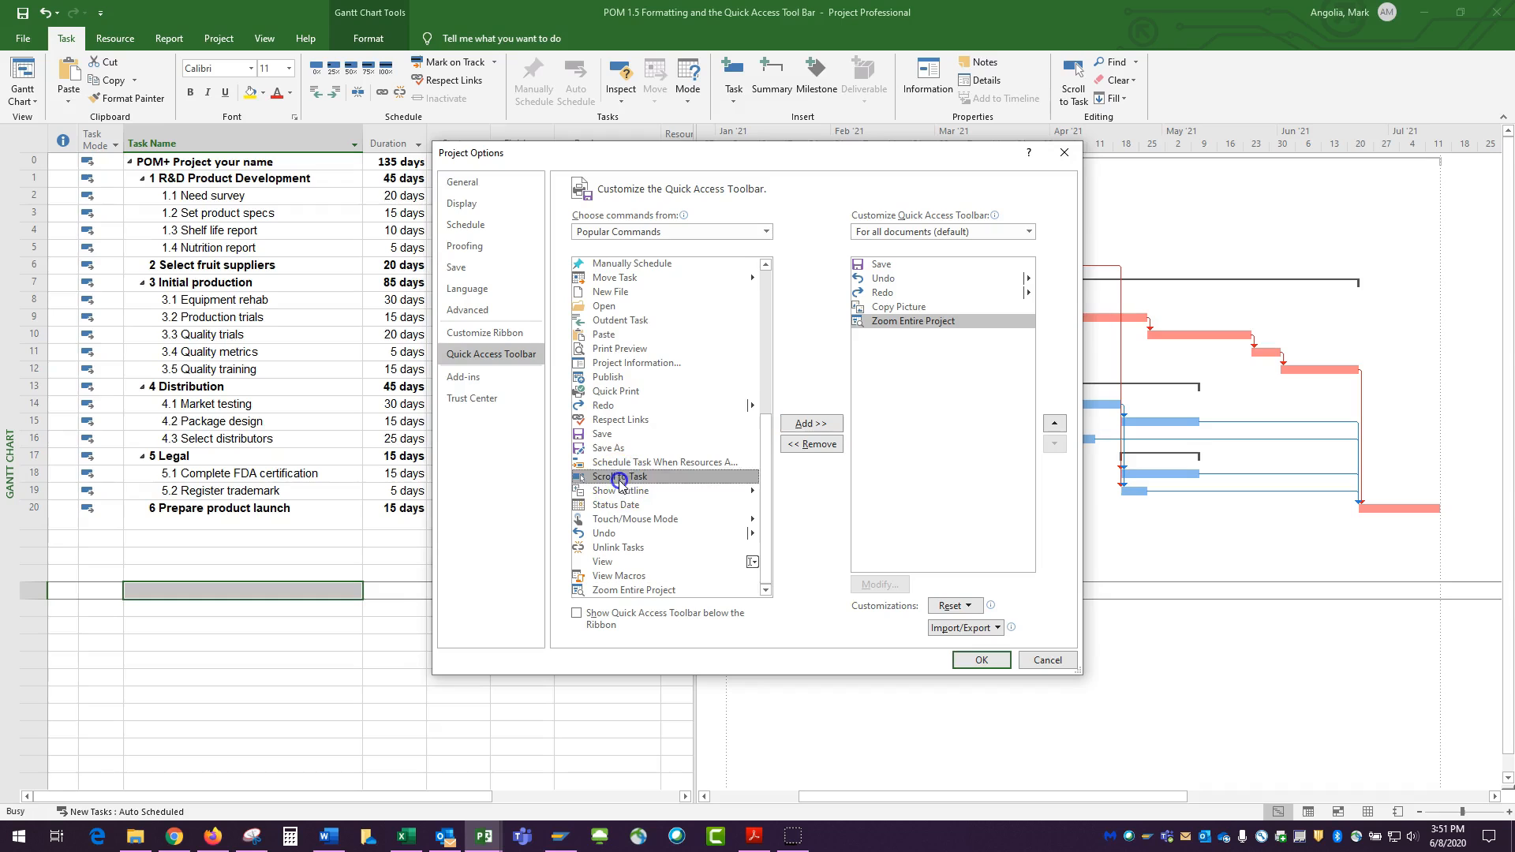
pyautogui.click(809, 426)
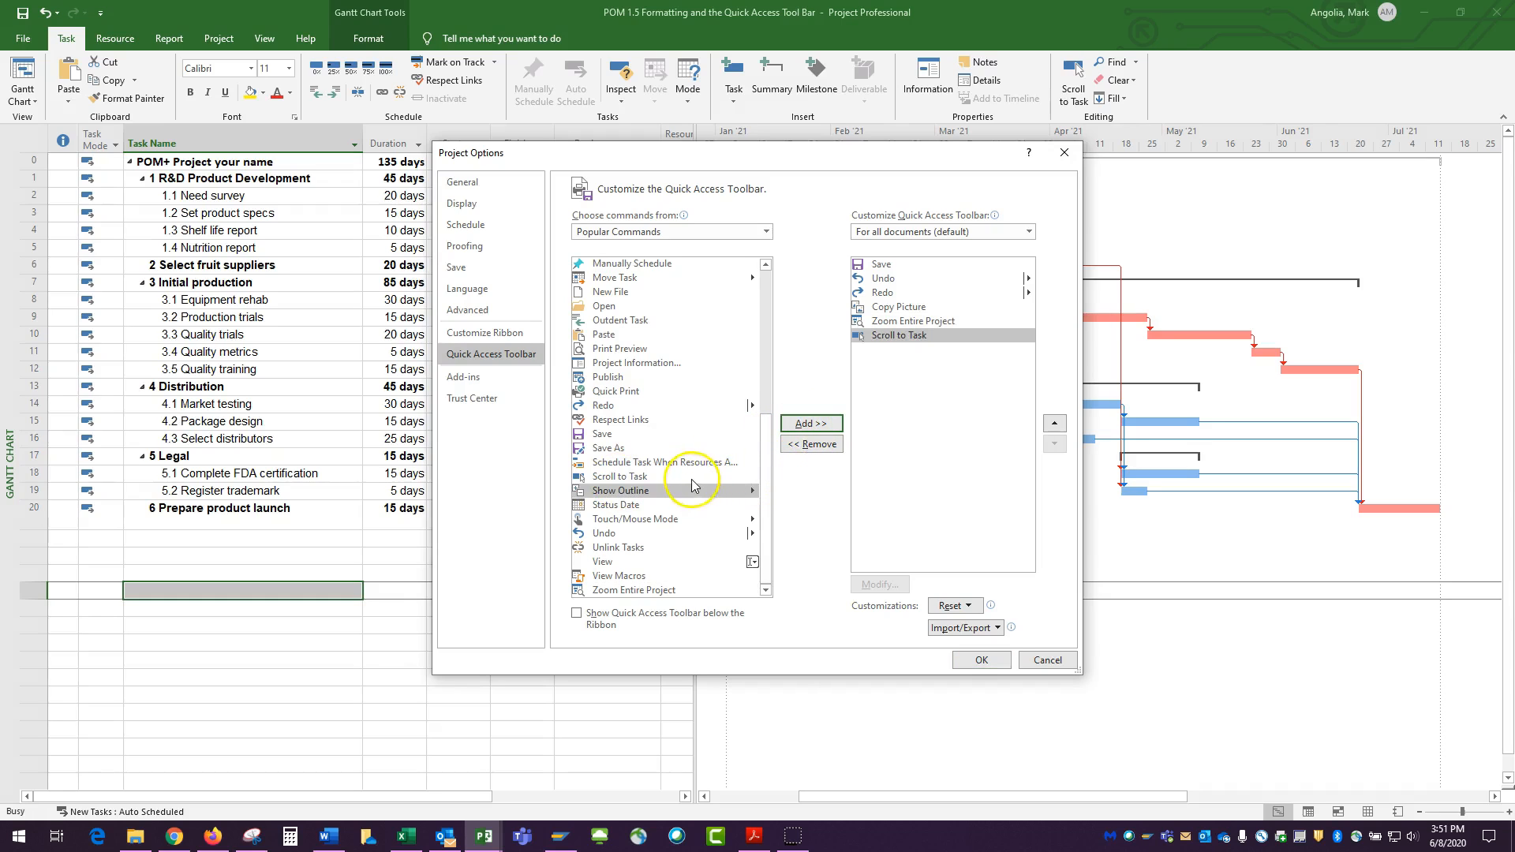
pyautogui.click(978, 662)
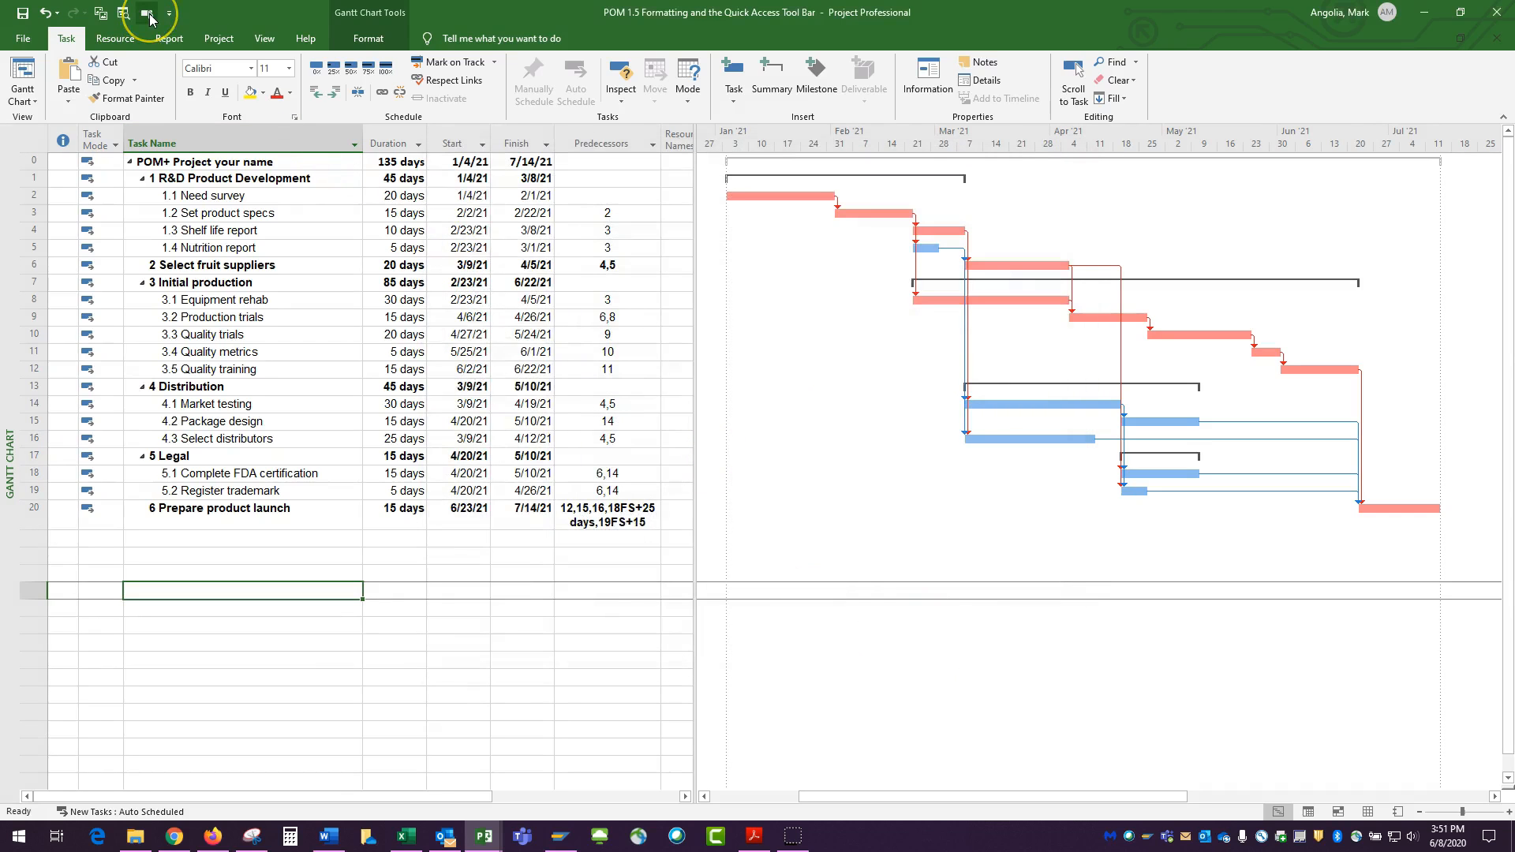
# Fit the whole schedule into the Gantt timeline with Zoom Entire Project
pyautogui.click(124, 16)
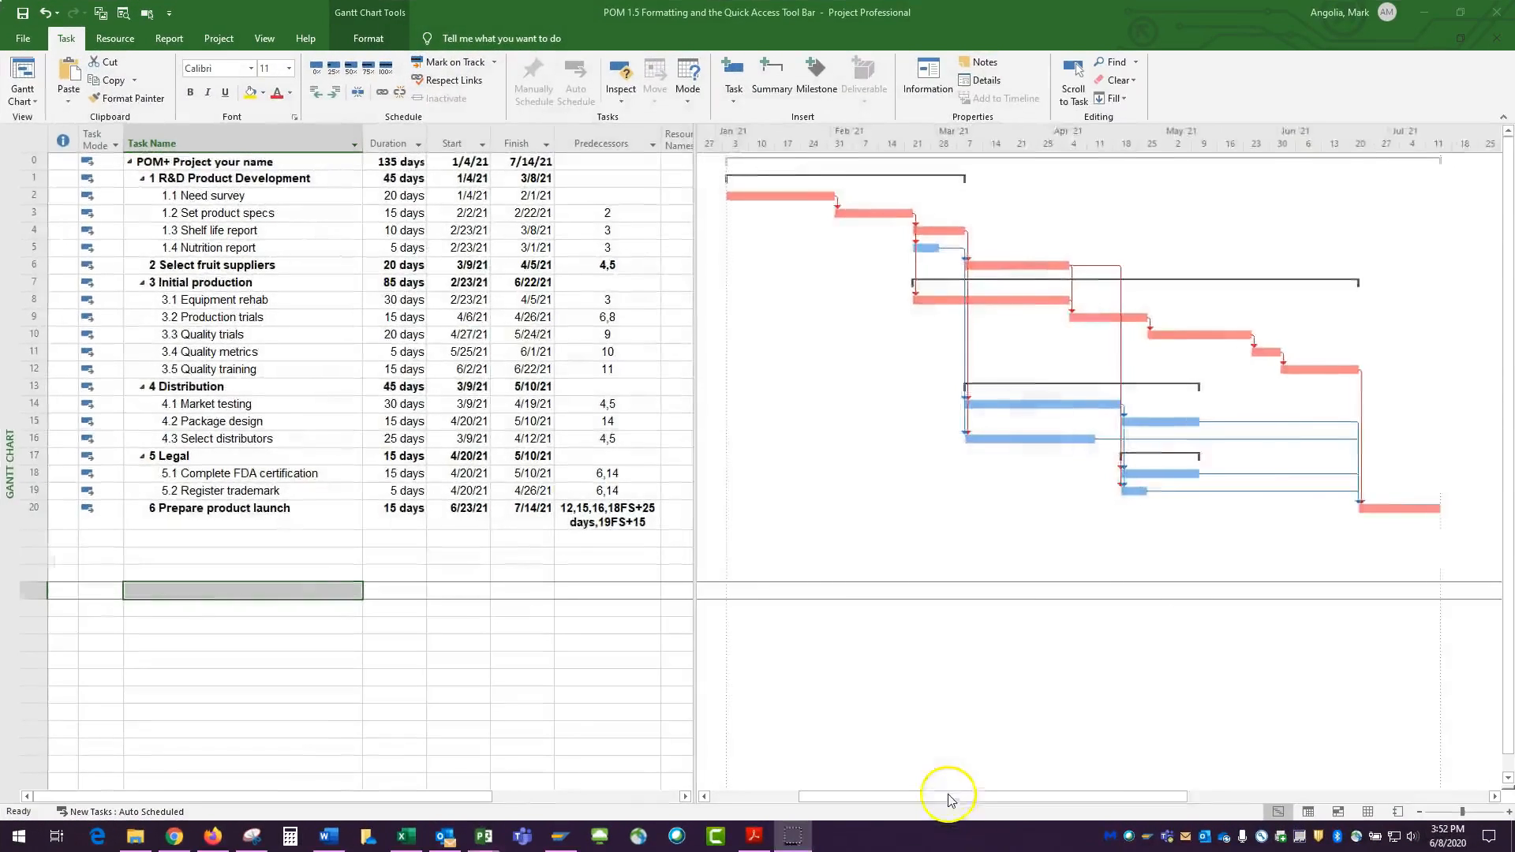
pyautogui.moveTo(944, 797); pyautogui.dragTo(765, 801)
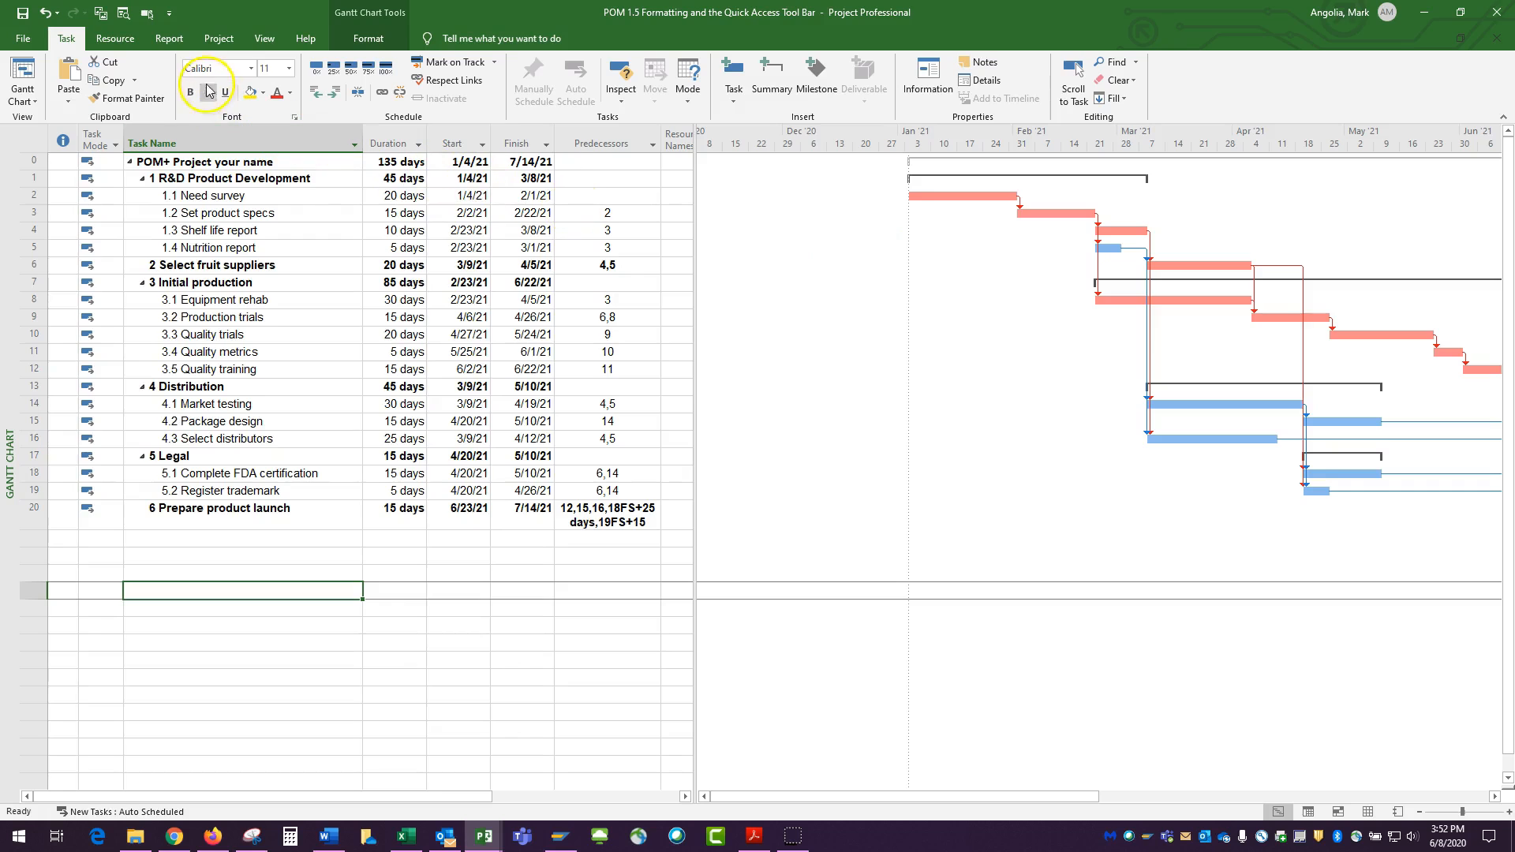
pyautogui.click(124, 14)
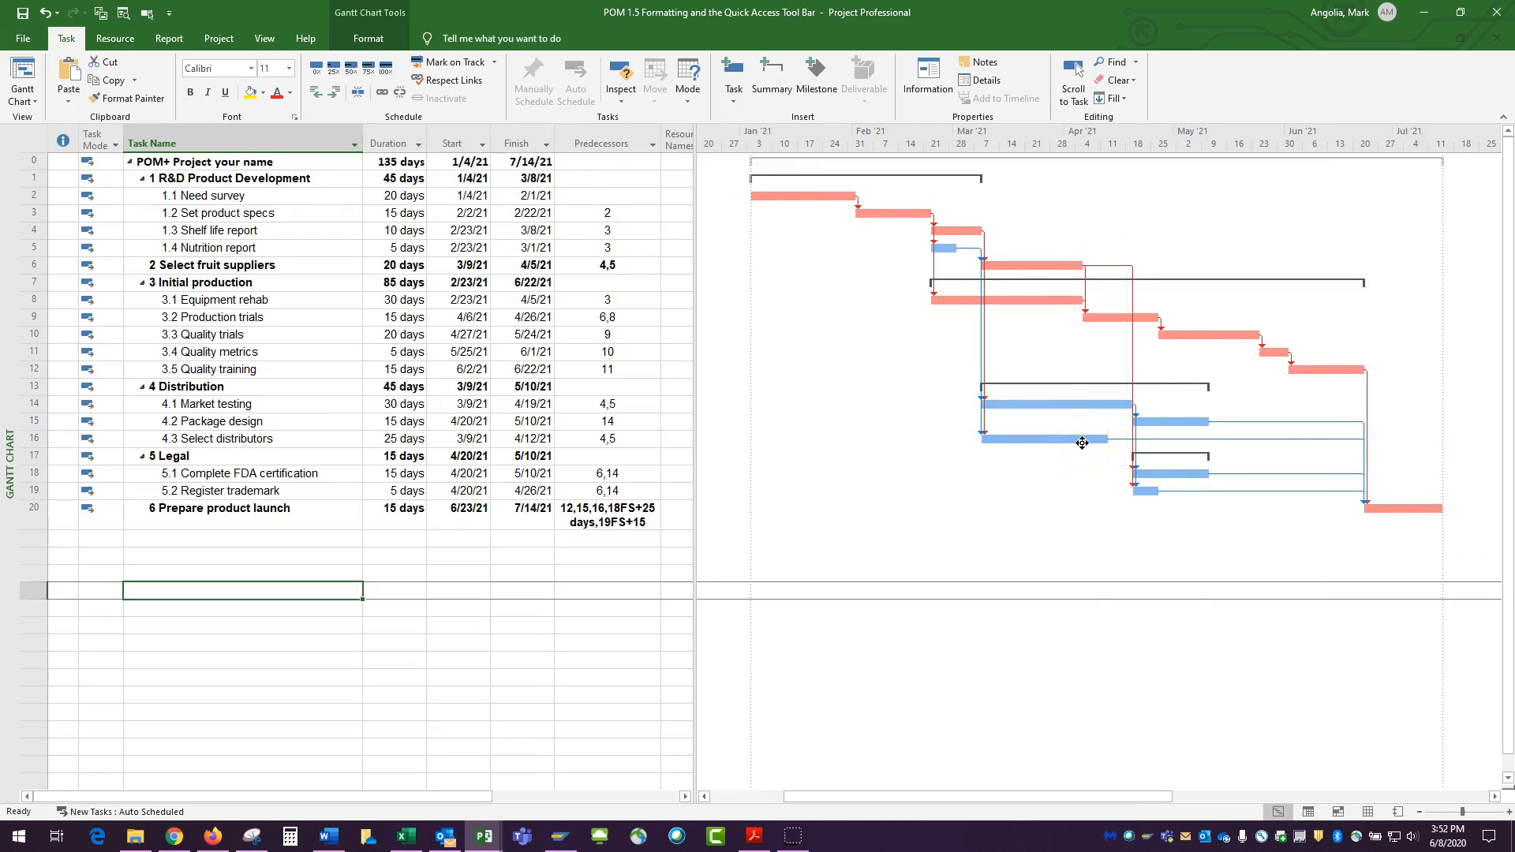
# Select task 5.1 Complete FDA certification and bring its bar into view with Scroll to Task
pyautogui.moveTo(1082, 443)
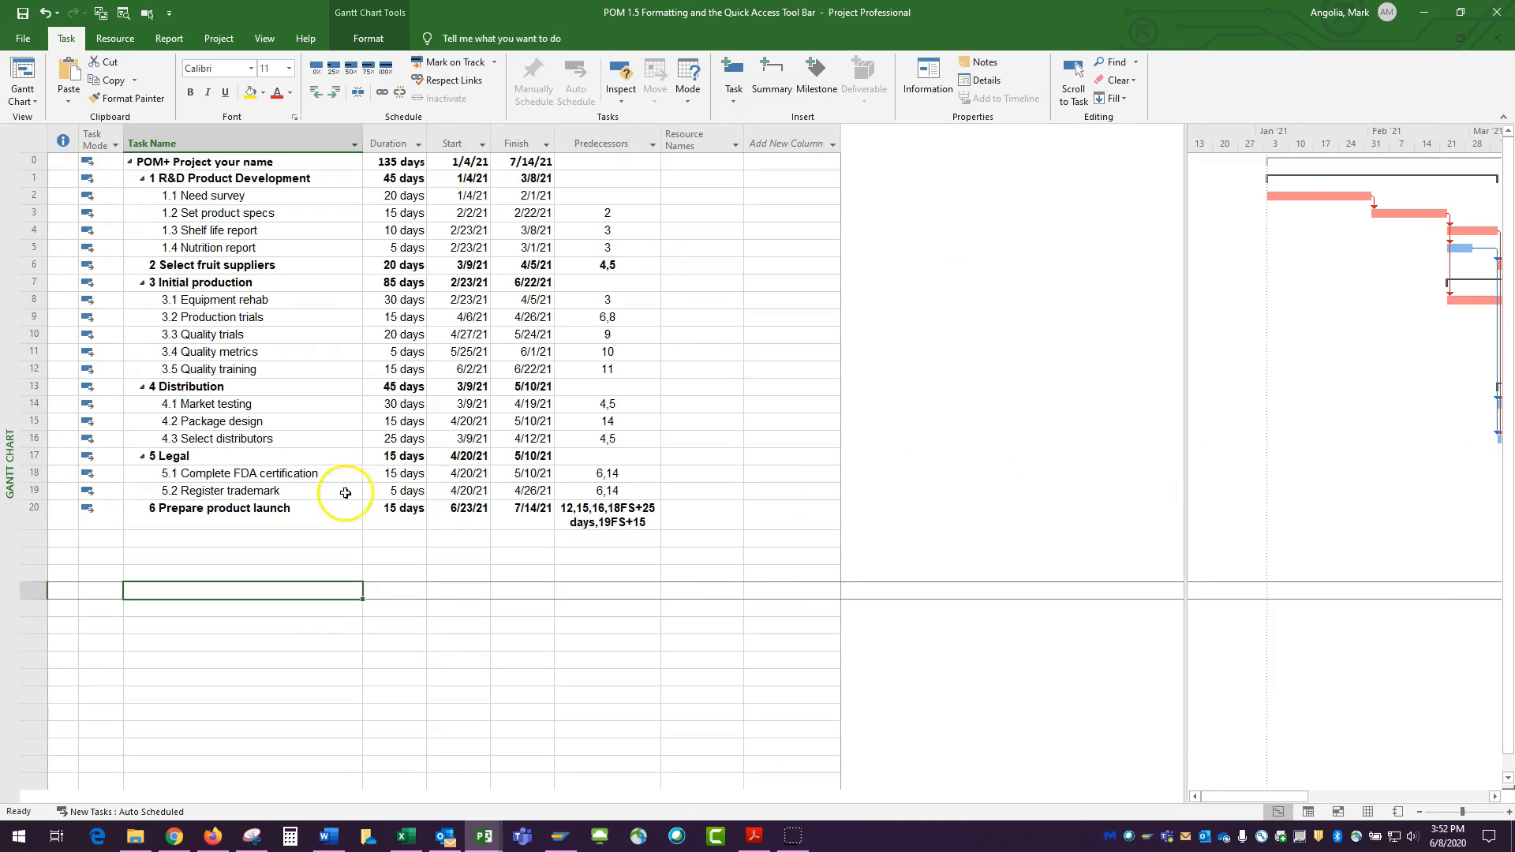
pyautogui.click(222, 473)
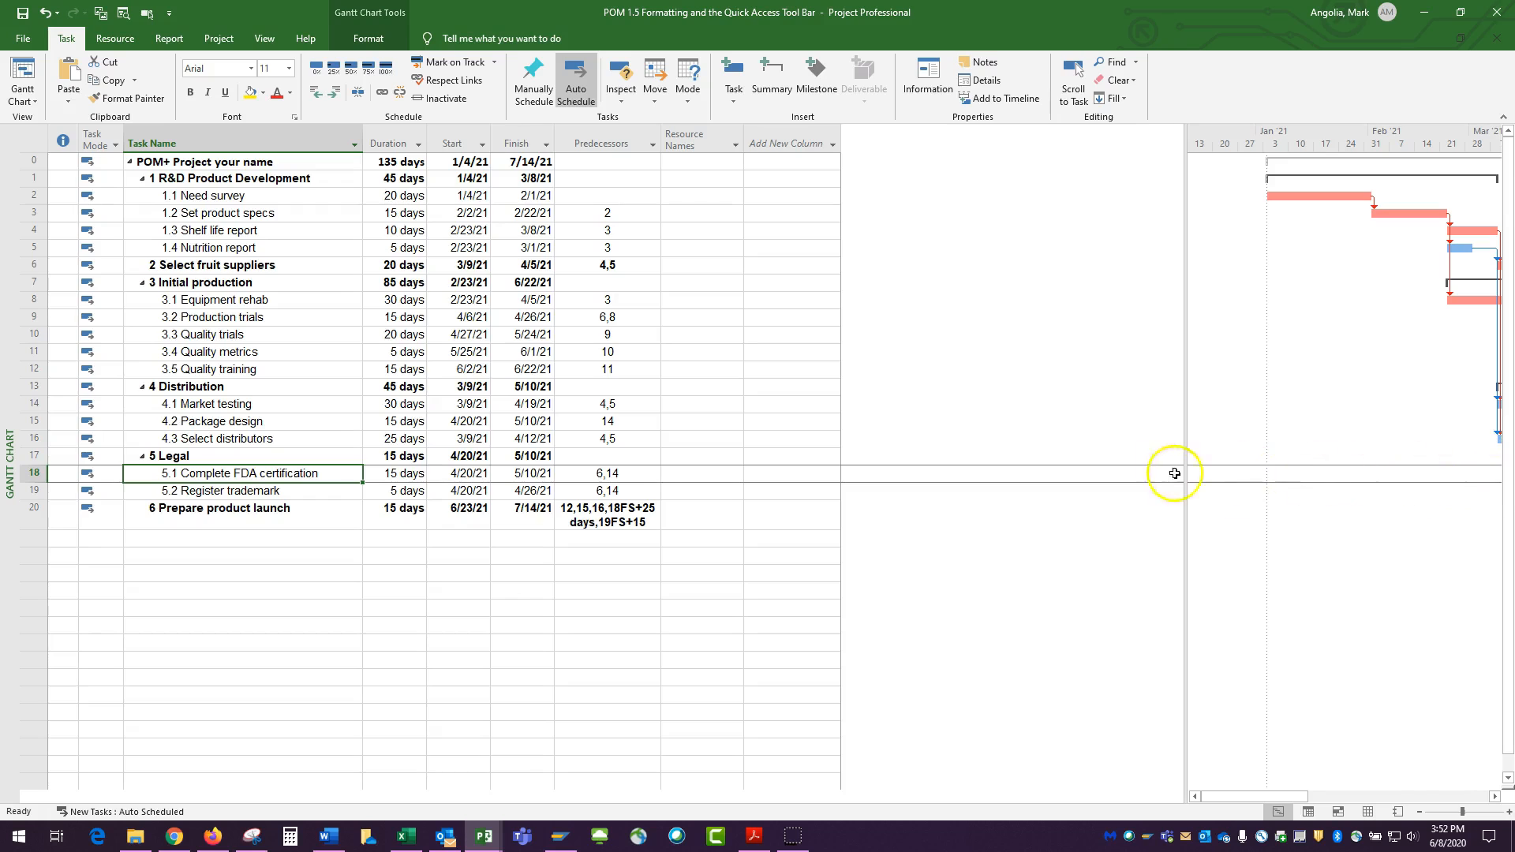
pyautogui.click(147, 14)
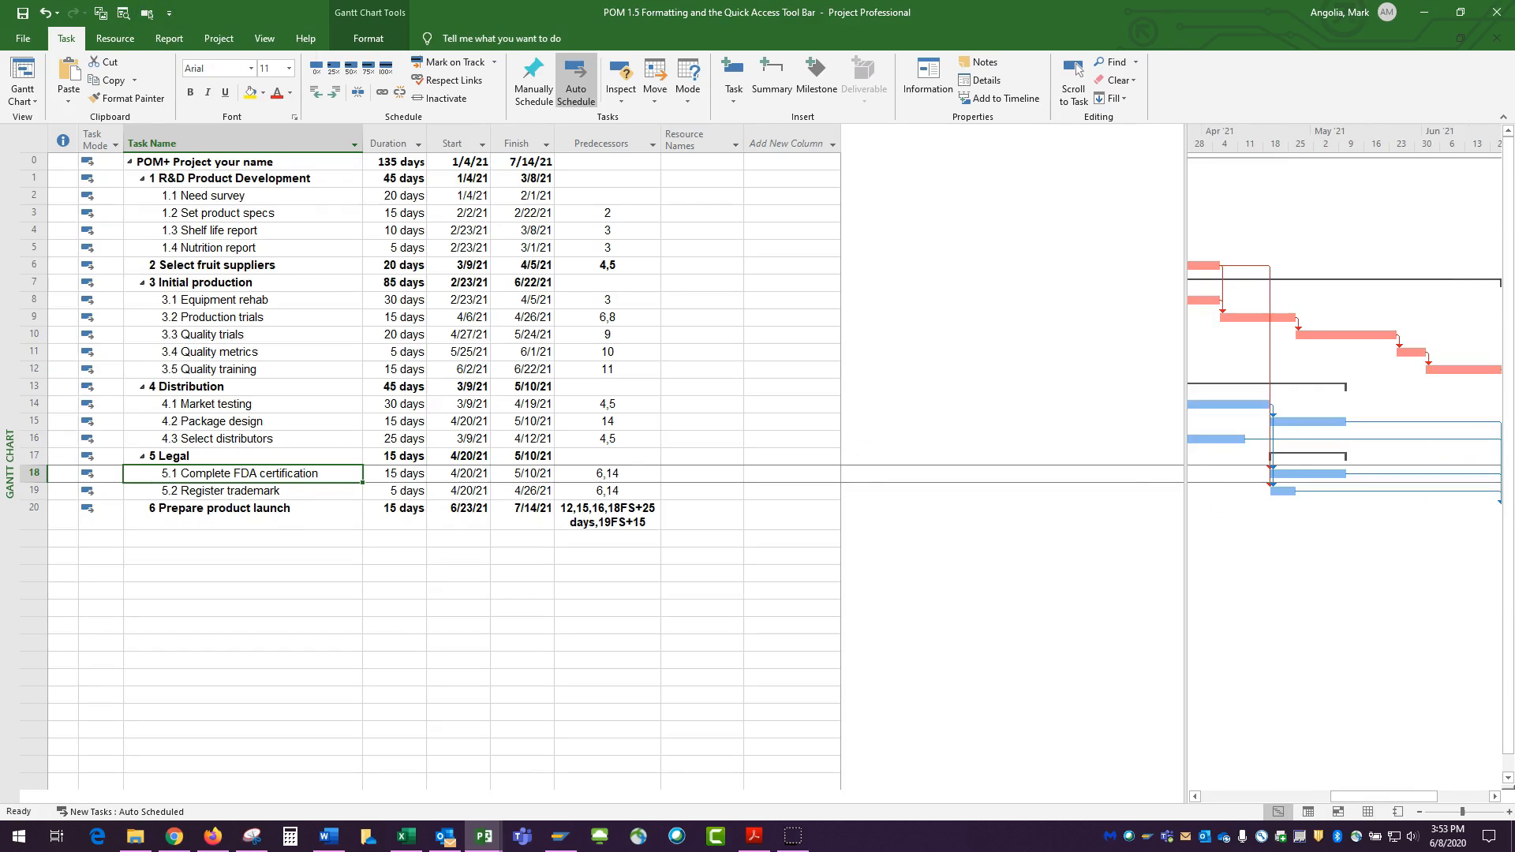
# Narrow the table pane, select task 1.2 Set product specs and scroll the timeline to its bar
pyautogui.moveTo(1185, 544); pyautogui.dragTo(675, 559)
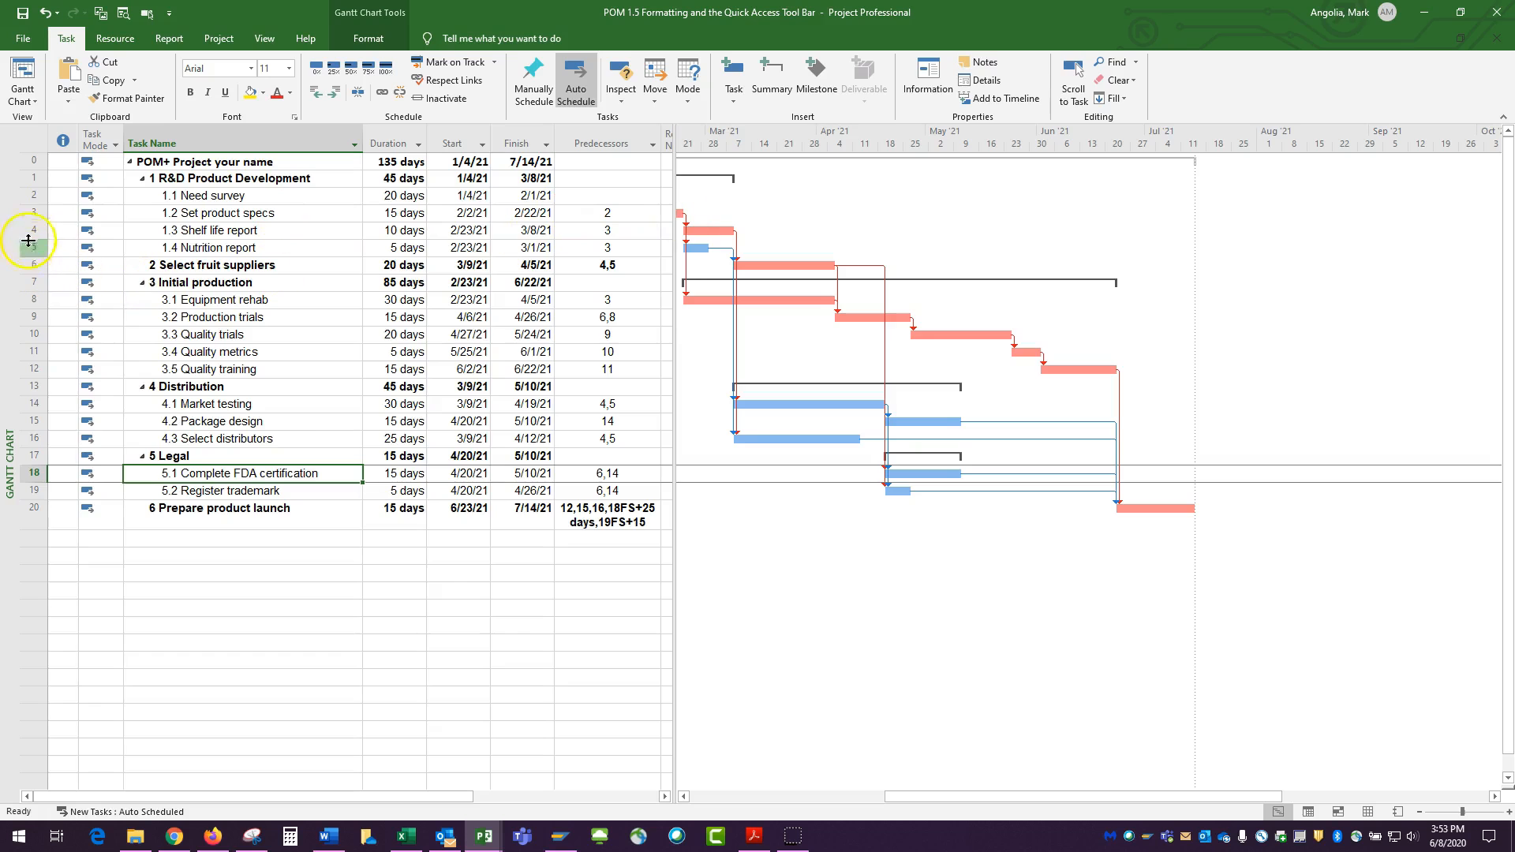
pyautogui.click(37, 211)
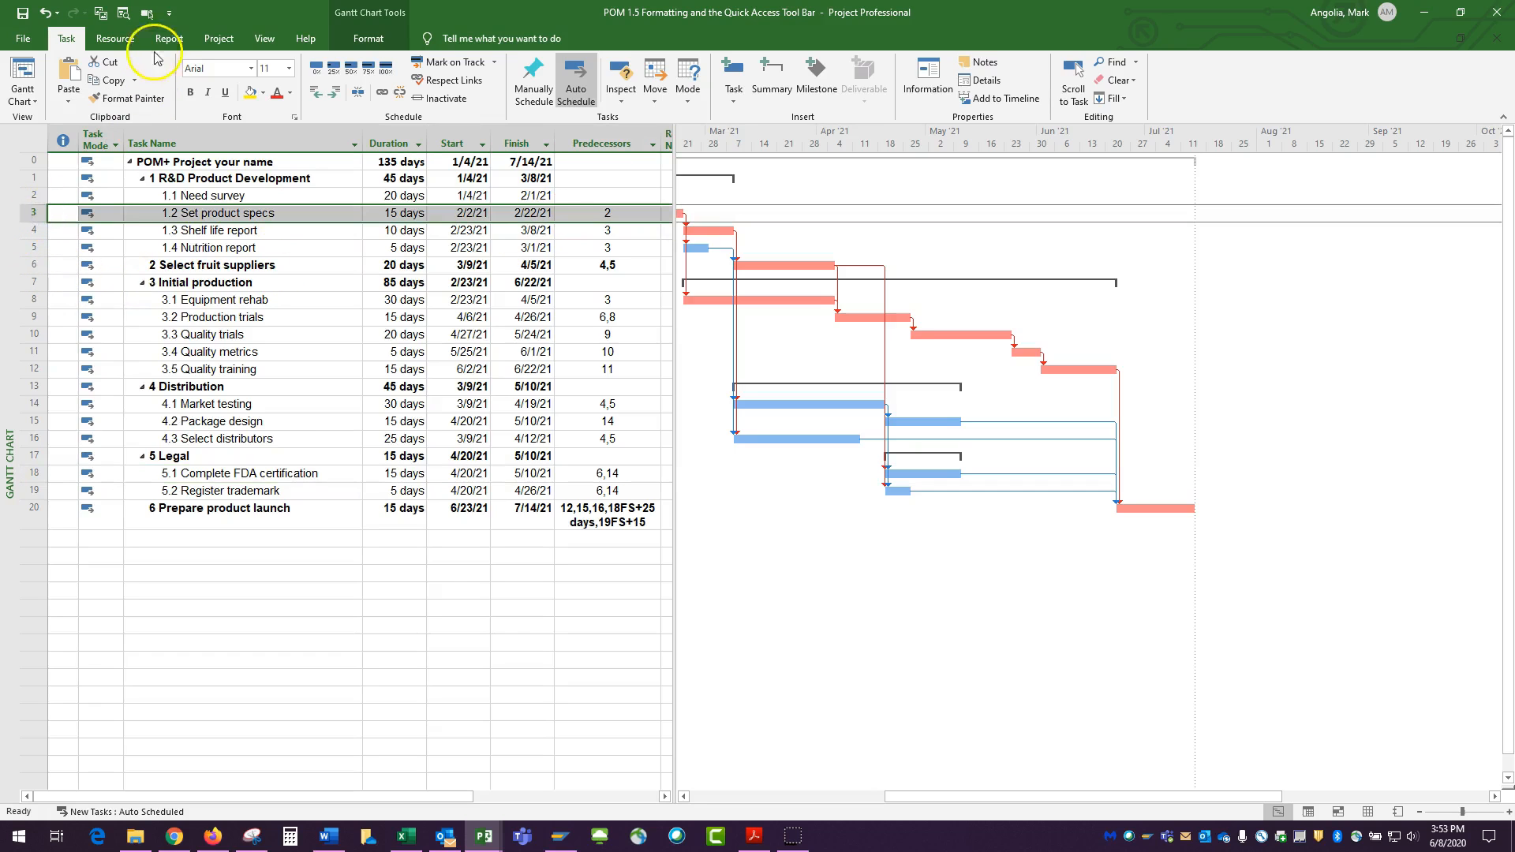
pyautogui.click(149, 12)
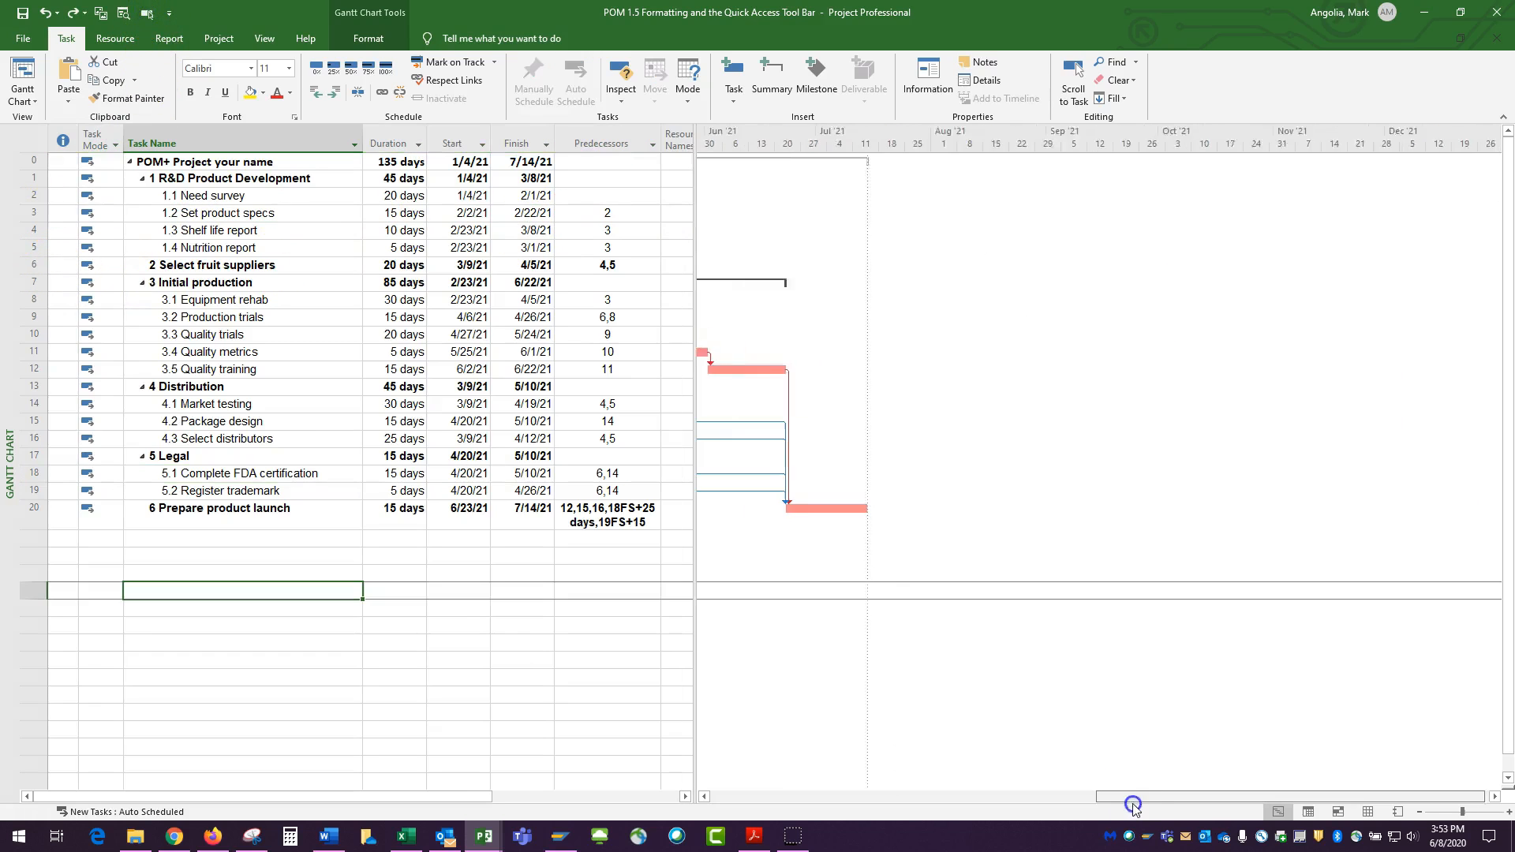
# Fit the entire project into the timeline again with Zoom Entire Project
pyautogui.moveTo(1133, 804); pyautogui.dragTo(1205, 803)
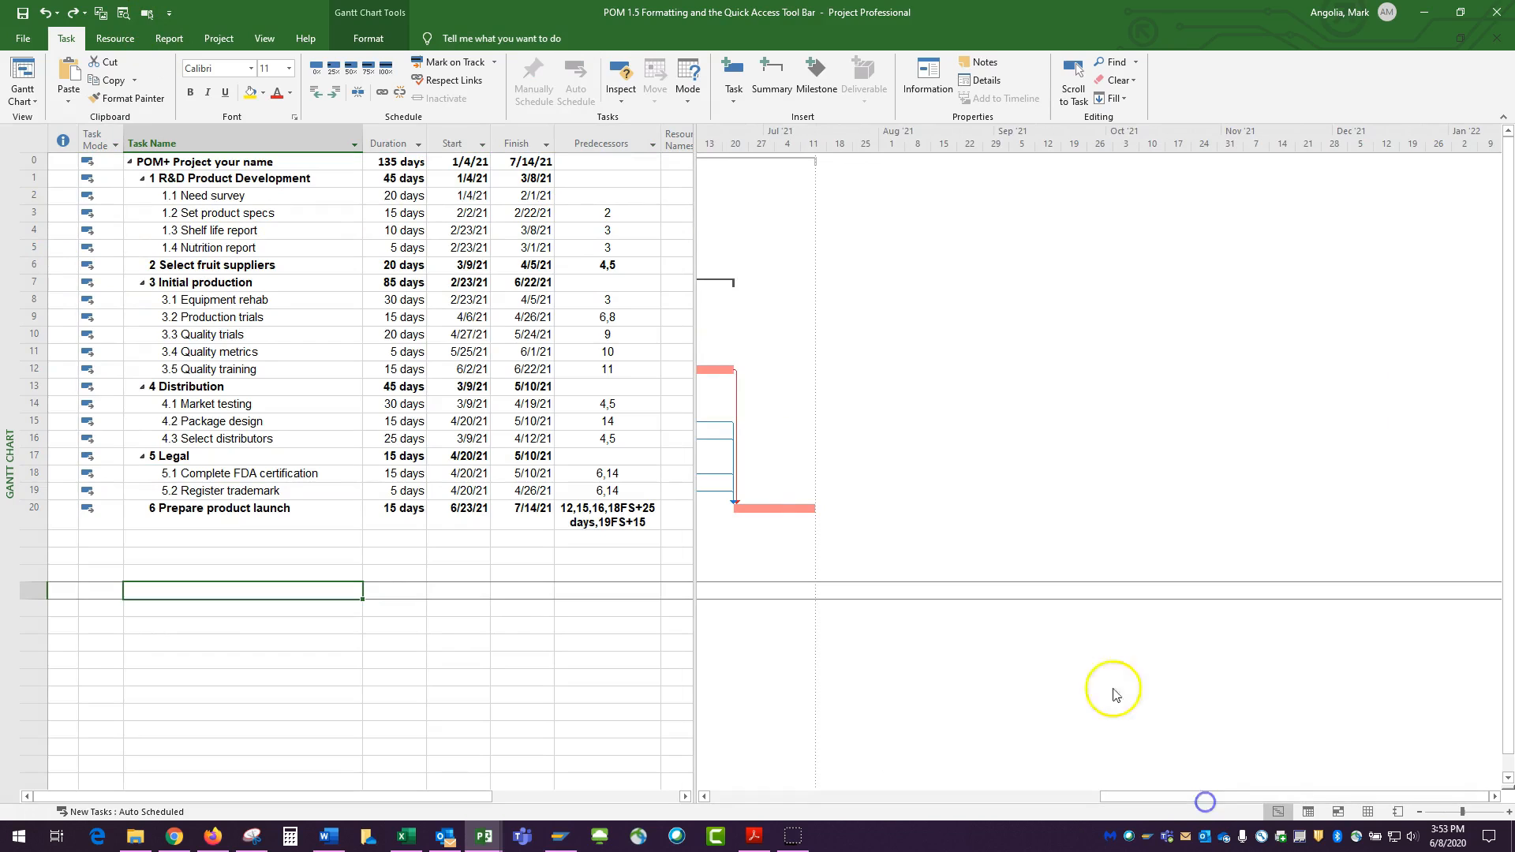
pyautogui.click(123, 19)
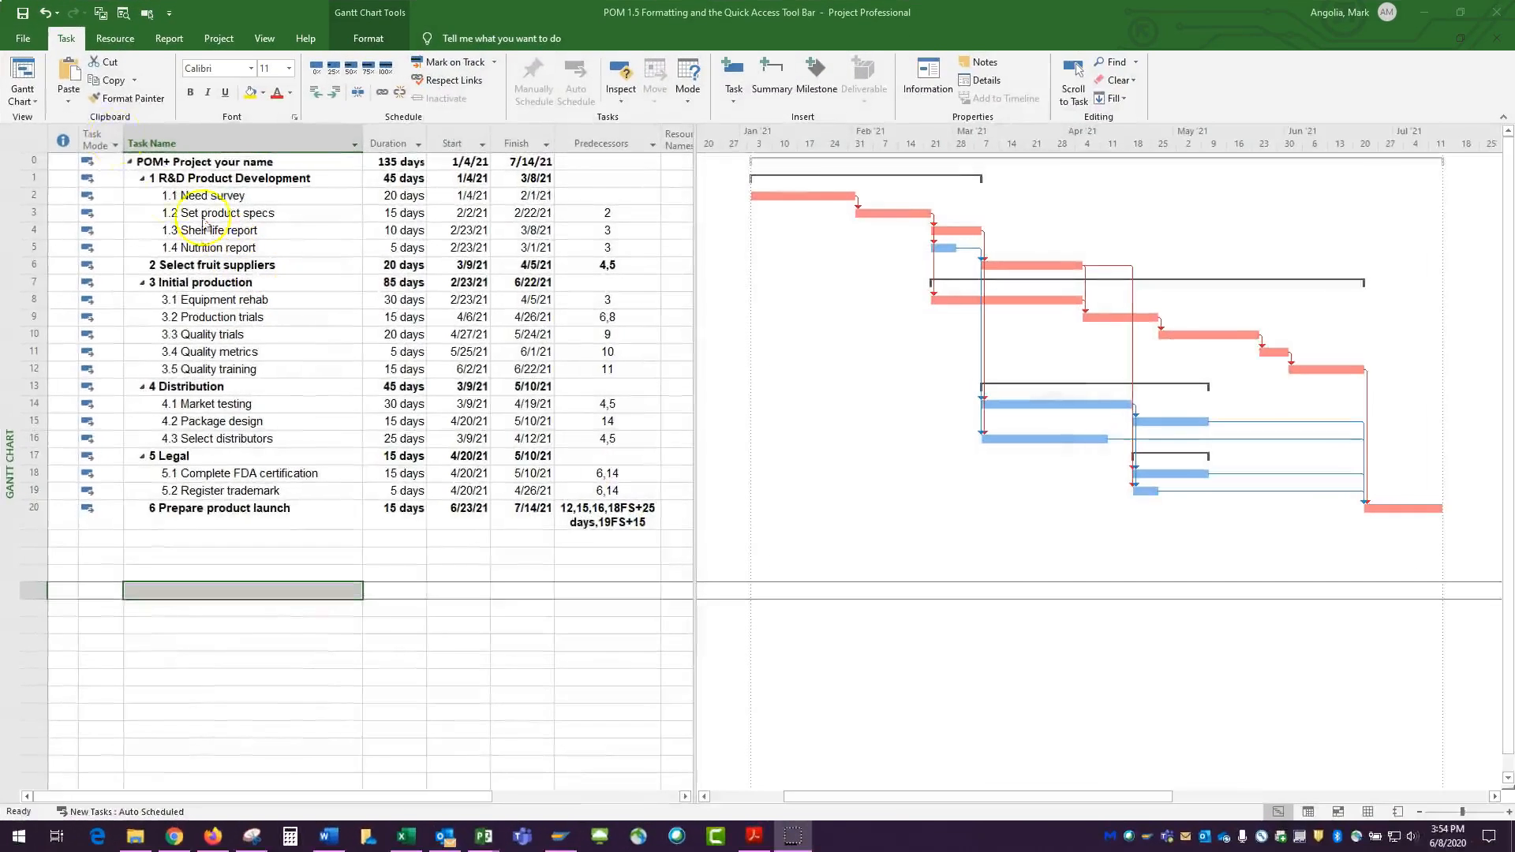
# Narrow the table pane so it ends at the Finish column before copying a picture
pyautogui.click(102, 15)
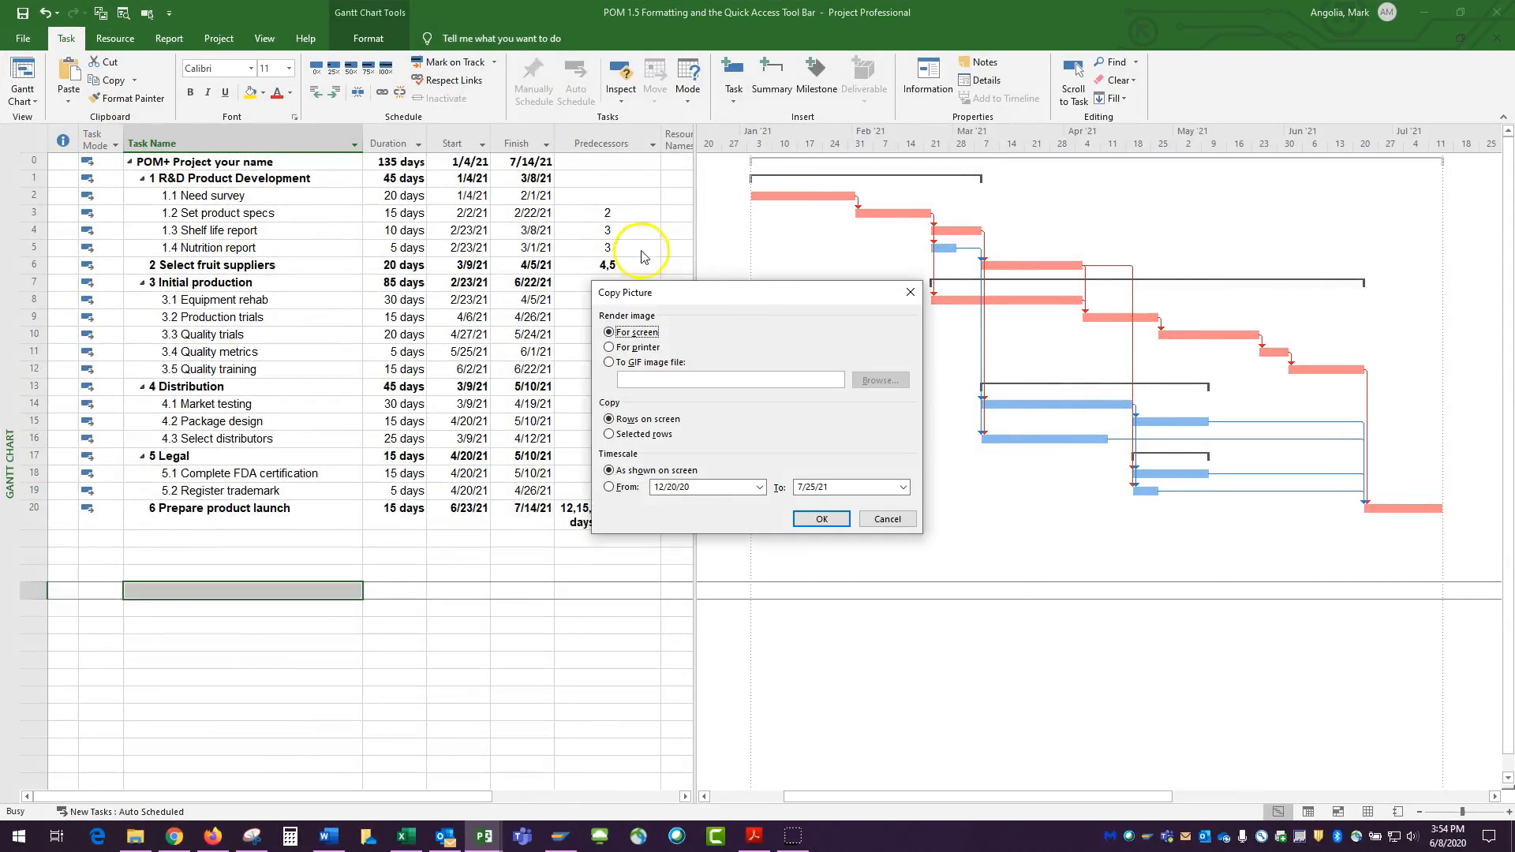
pyautogui.moveTo(734, 292); pyautogui.dragTo(497, 612)
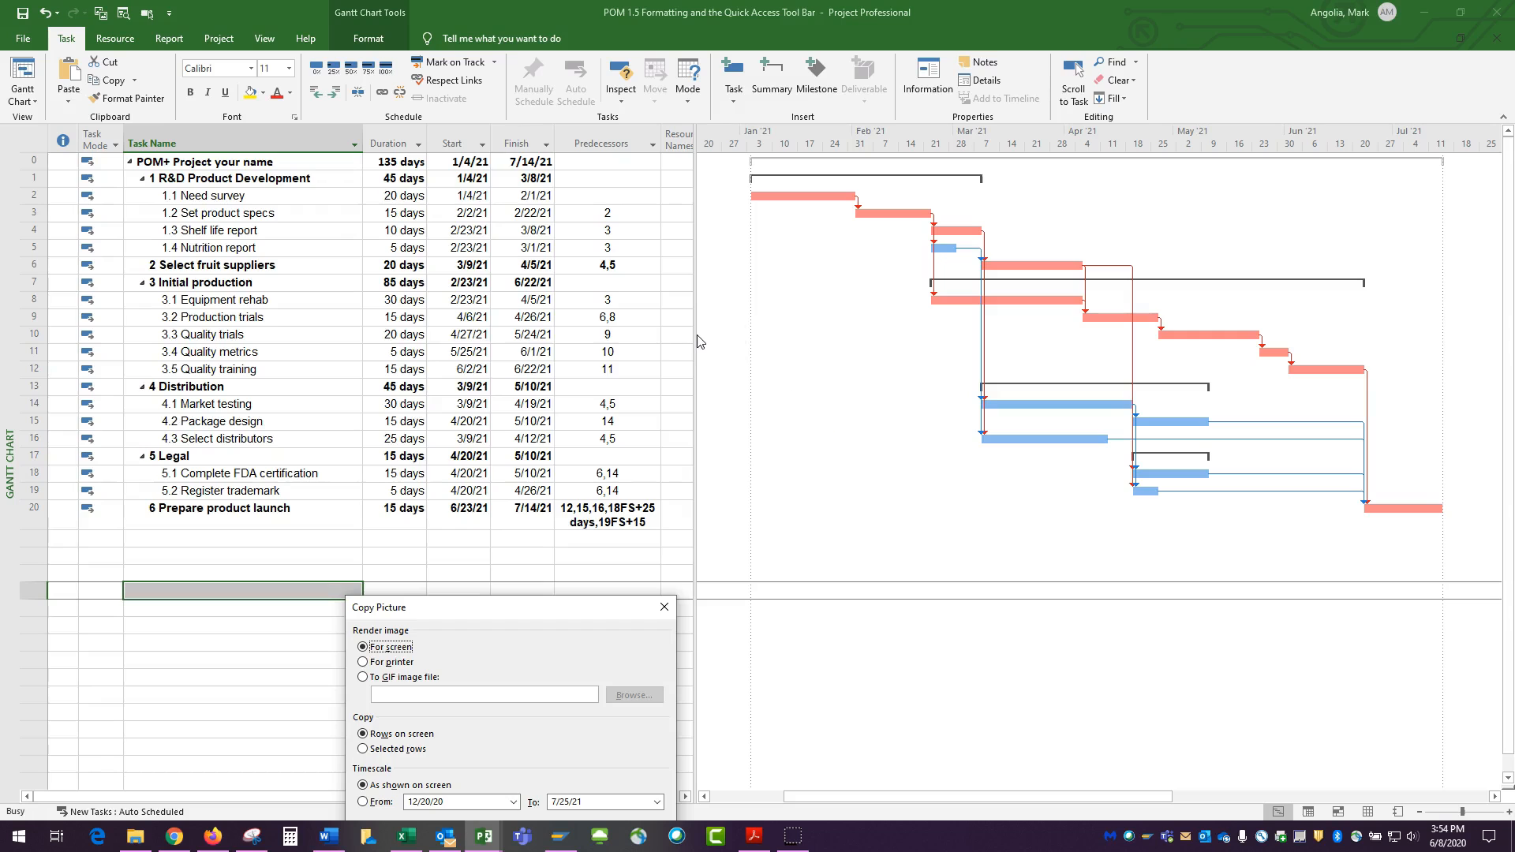
pyautogui.moveTo(569, 609); pyautogui.dragTo(473, 355)
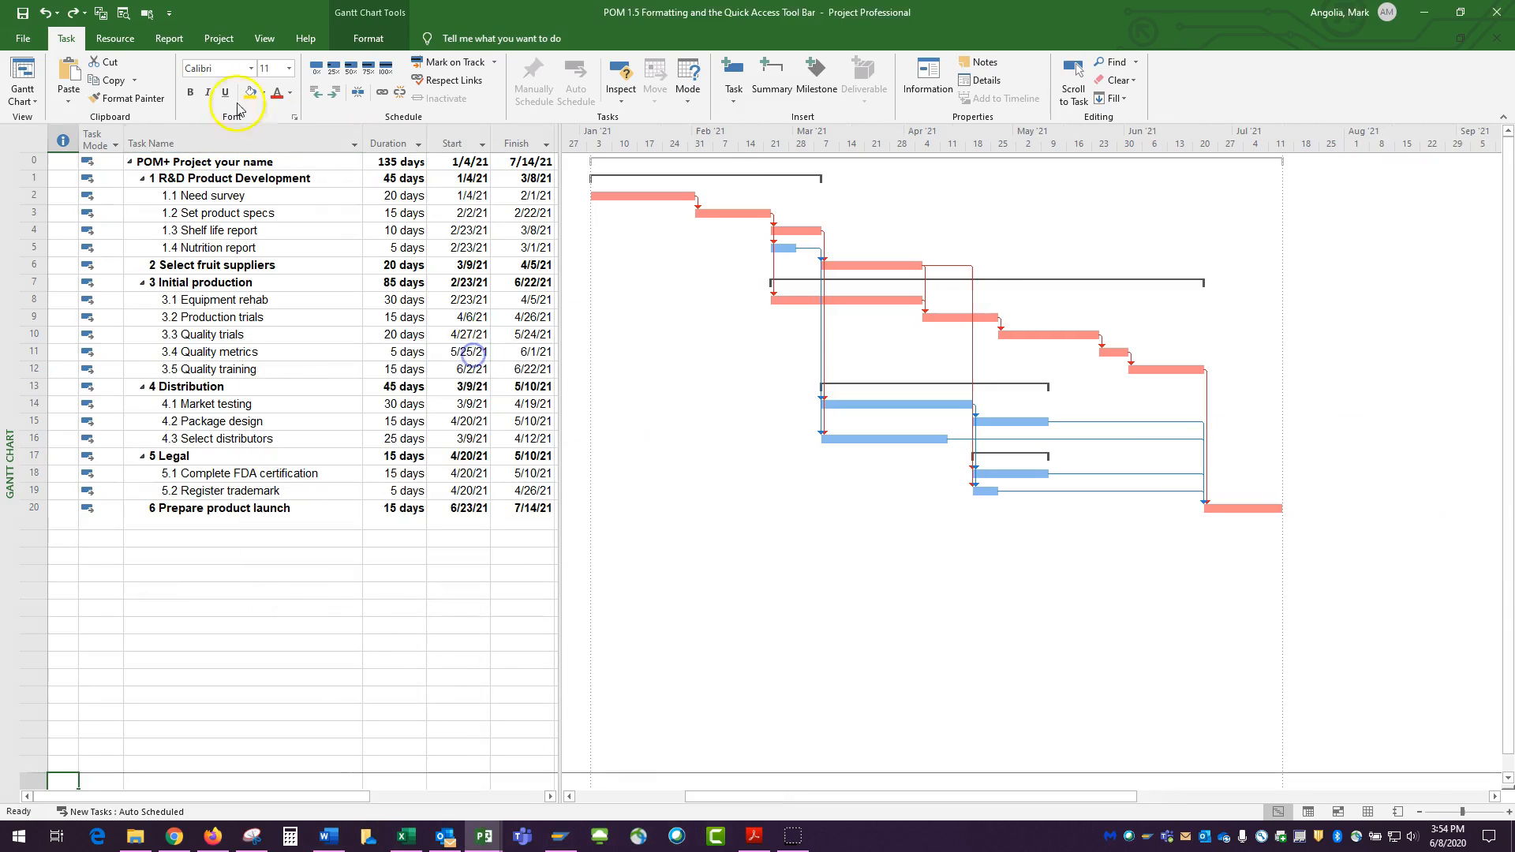
# Copy a picture of the Gantt view for screen with the timescale from 1/1/21 to 7/17/21
pyautogui.click(101, 13)
pyautogui.moveTo(723, 299); pyautogui.dragTo(707, 476)
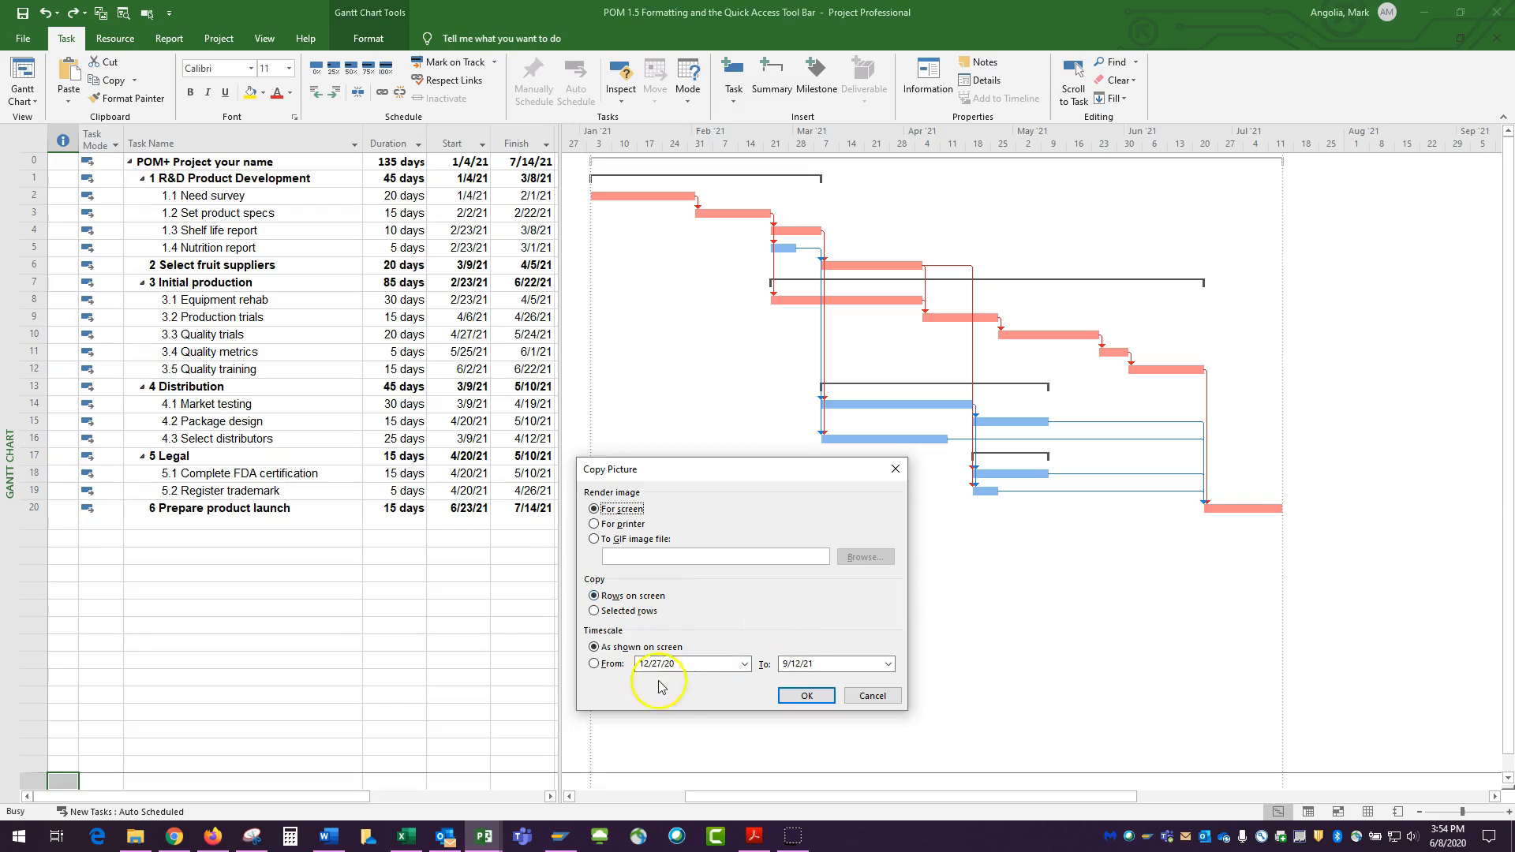
pyautogui.click(745, 665)
pyautogui.click(742, 682)
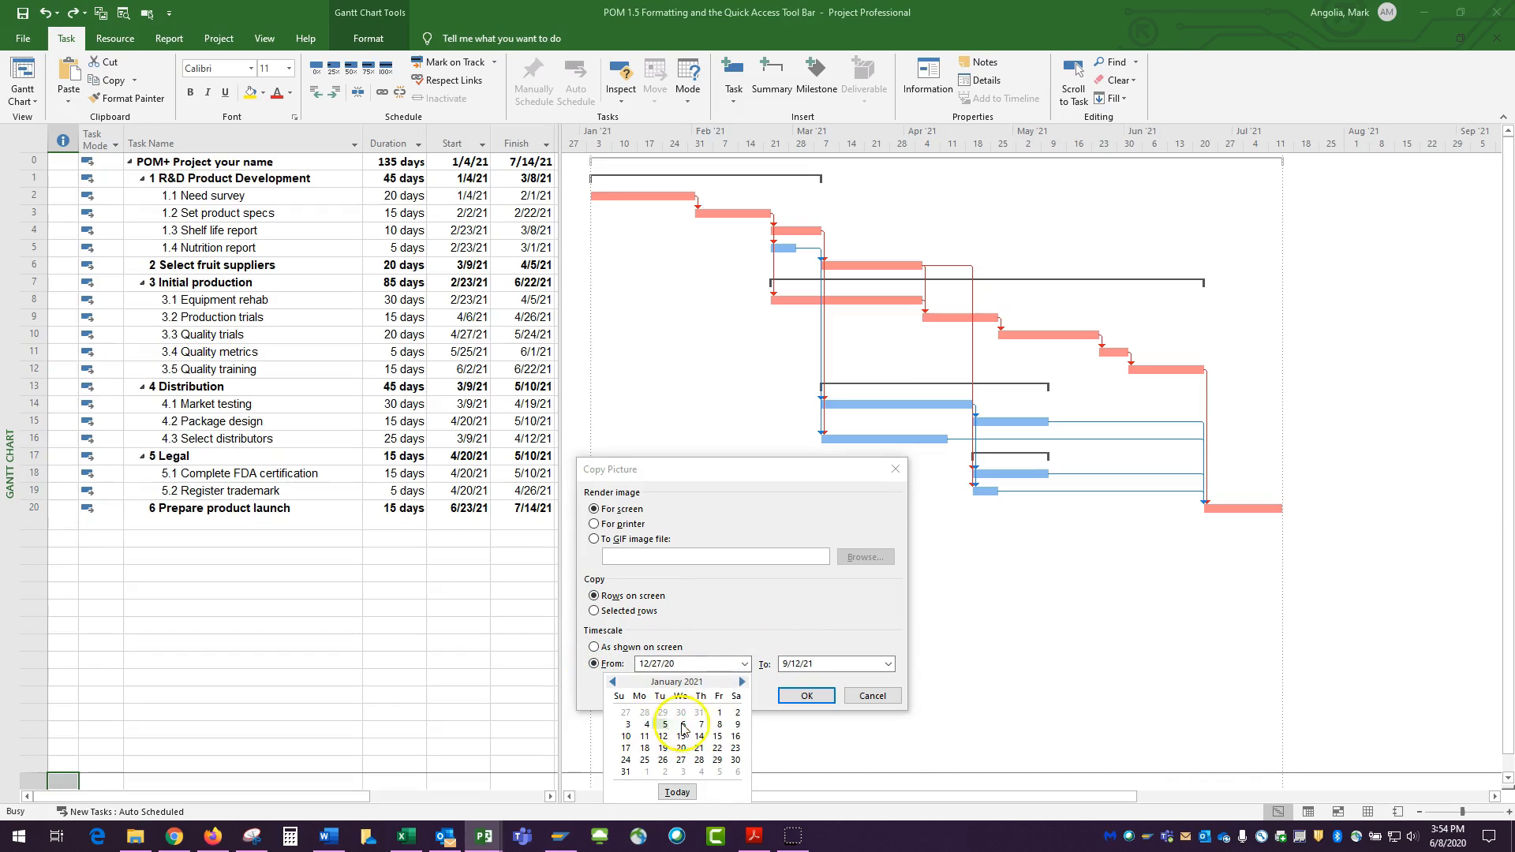
pyautogui.click(720, 714)
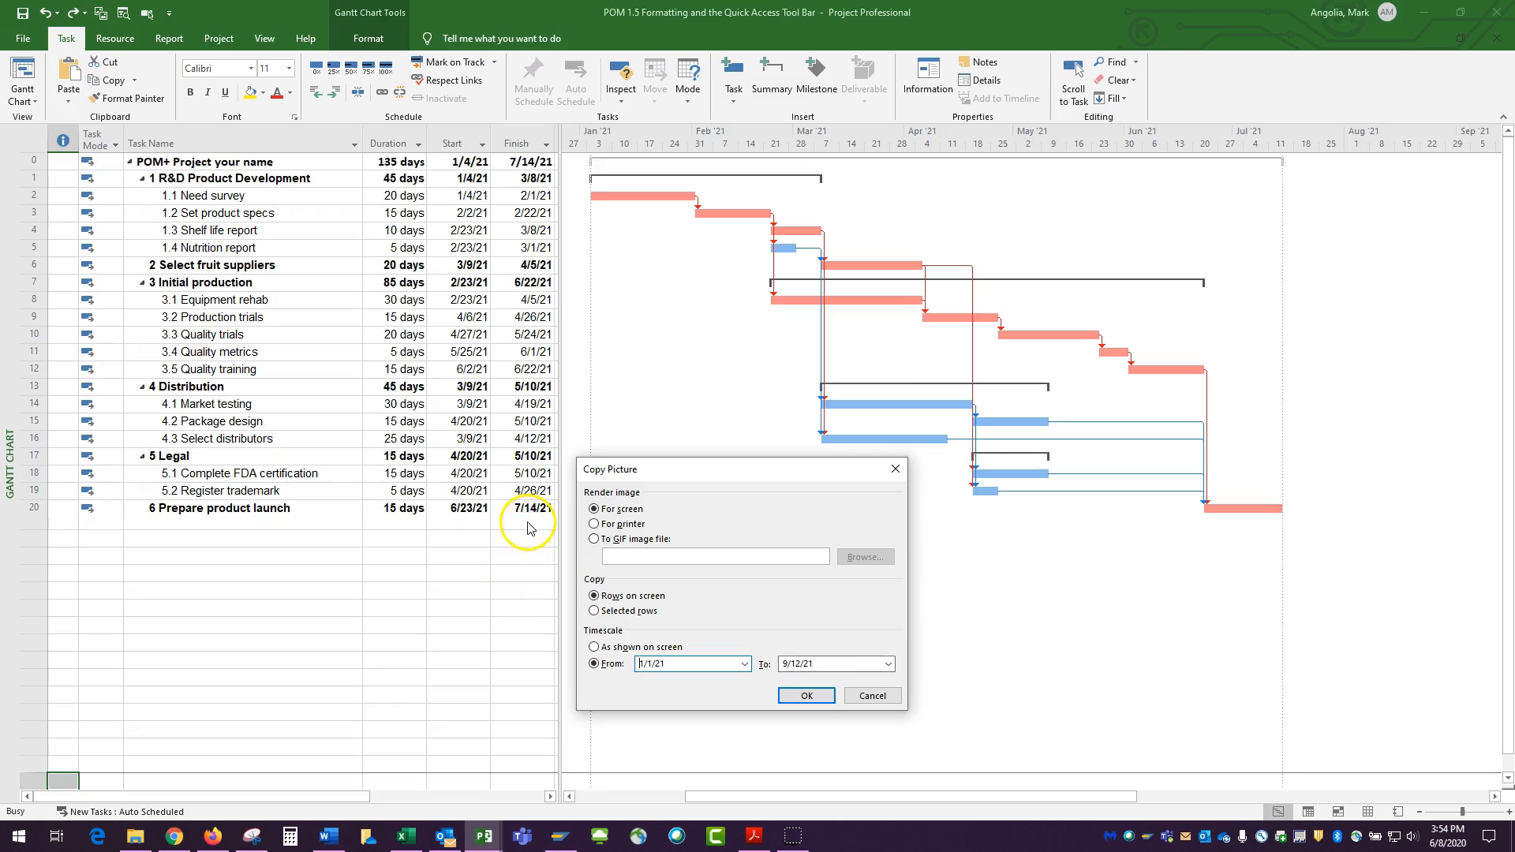
pyautogui.click(887, 664)
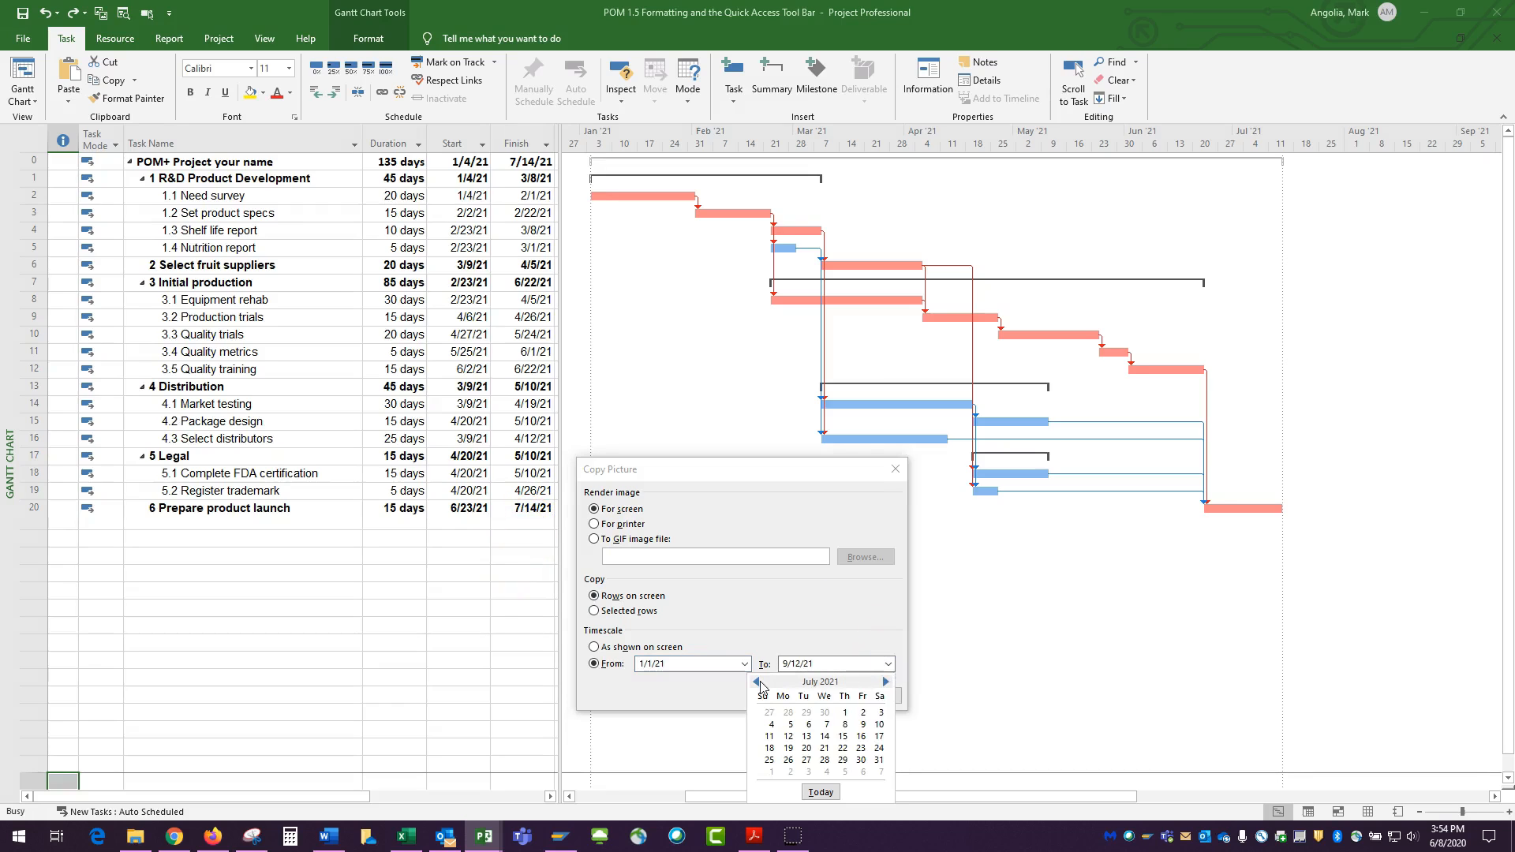
pyautogui.click(879, 737)
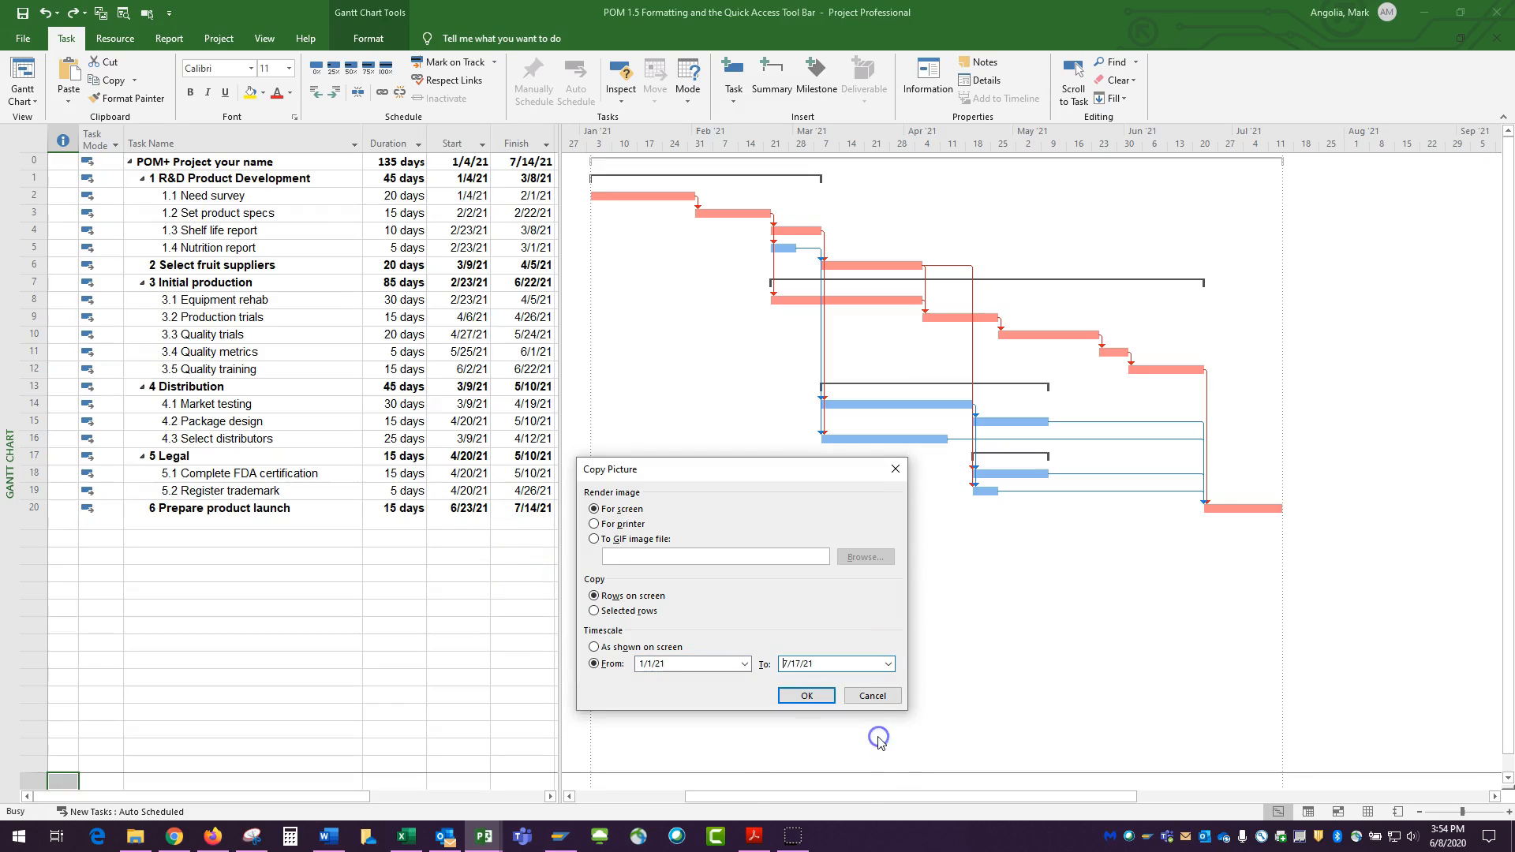
pyautogui.click(812, 698)
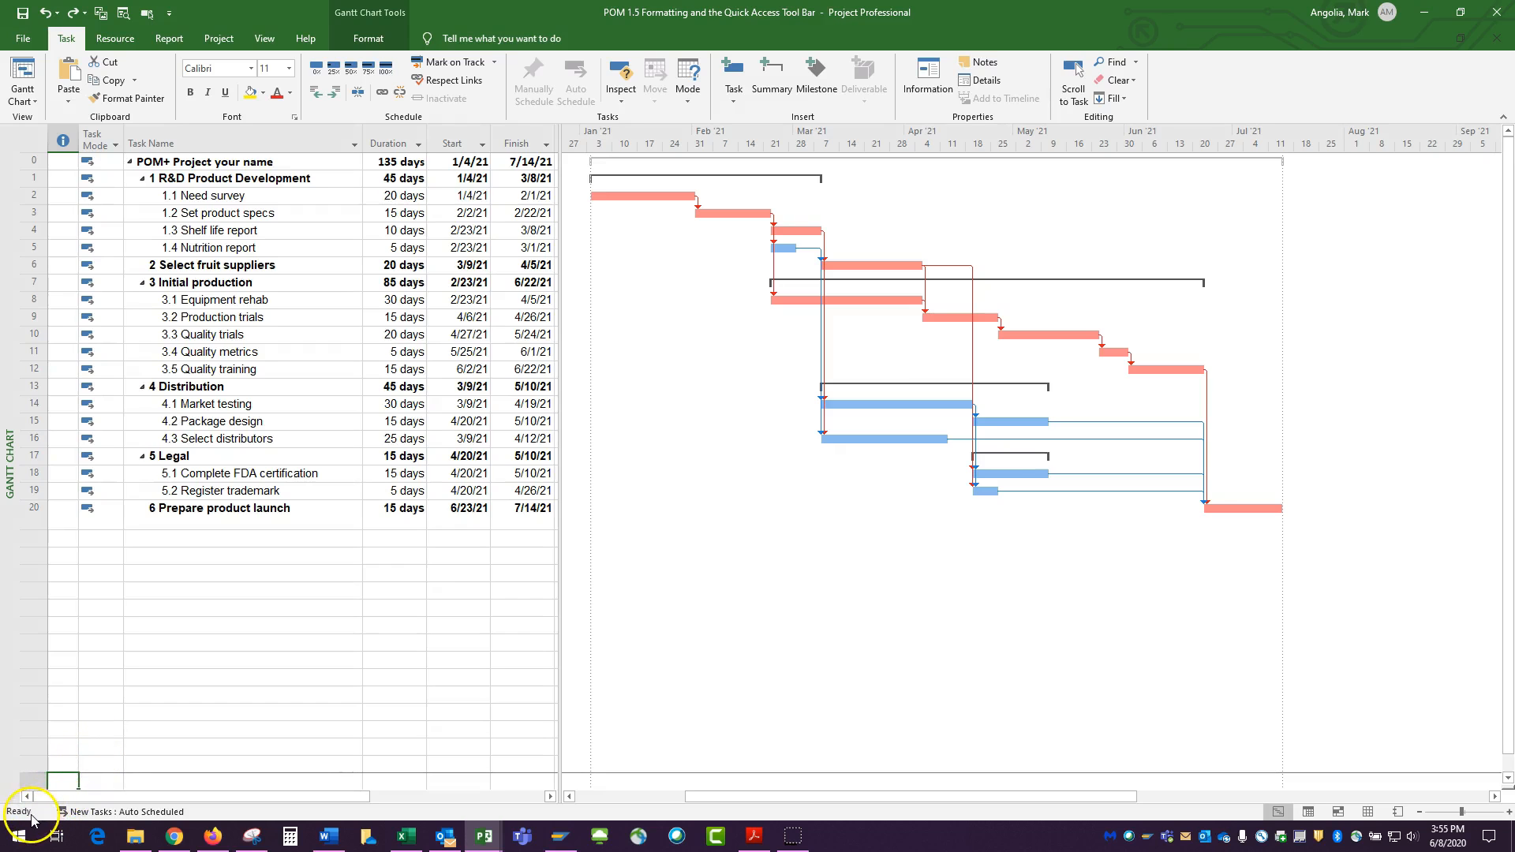
# Switch to Word and set the blank document's page orientation to Landscape
pyautogui.click(328, 836)
pyautogui.click(1228, 34)
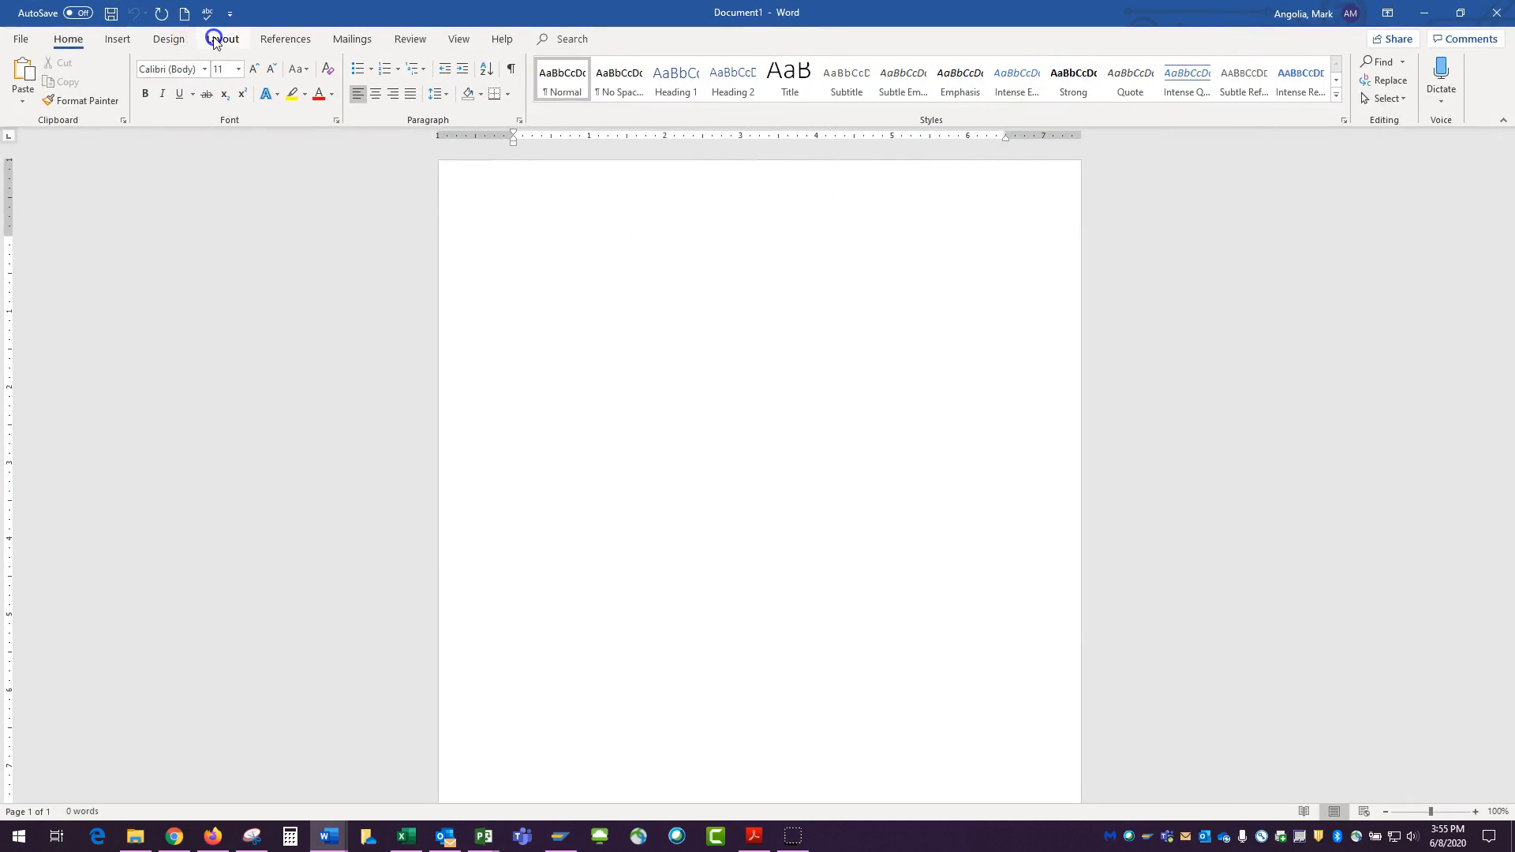
pyautogui.click(214, 40)
pyautogui.click(63, 102)
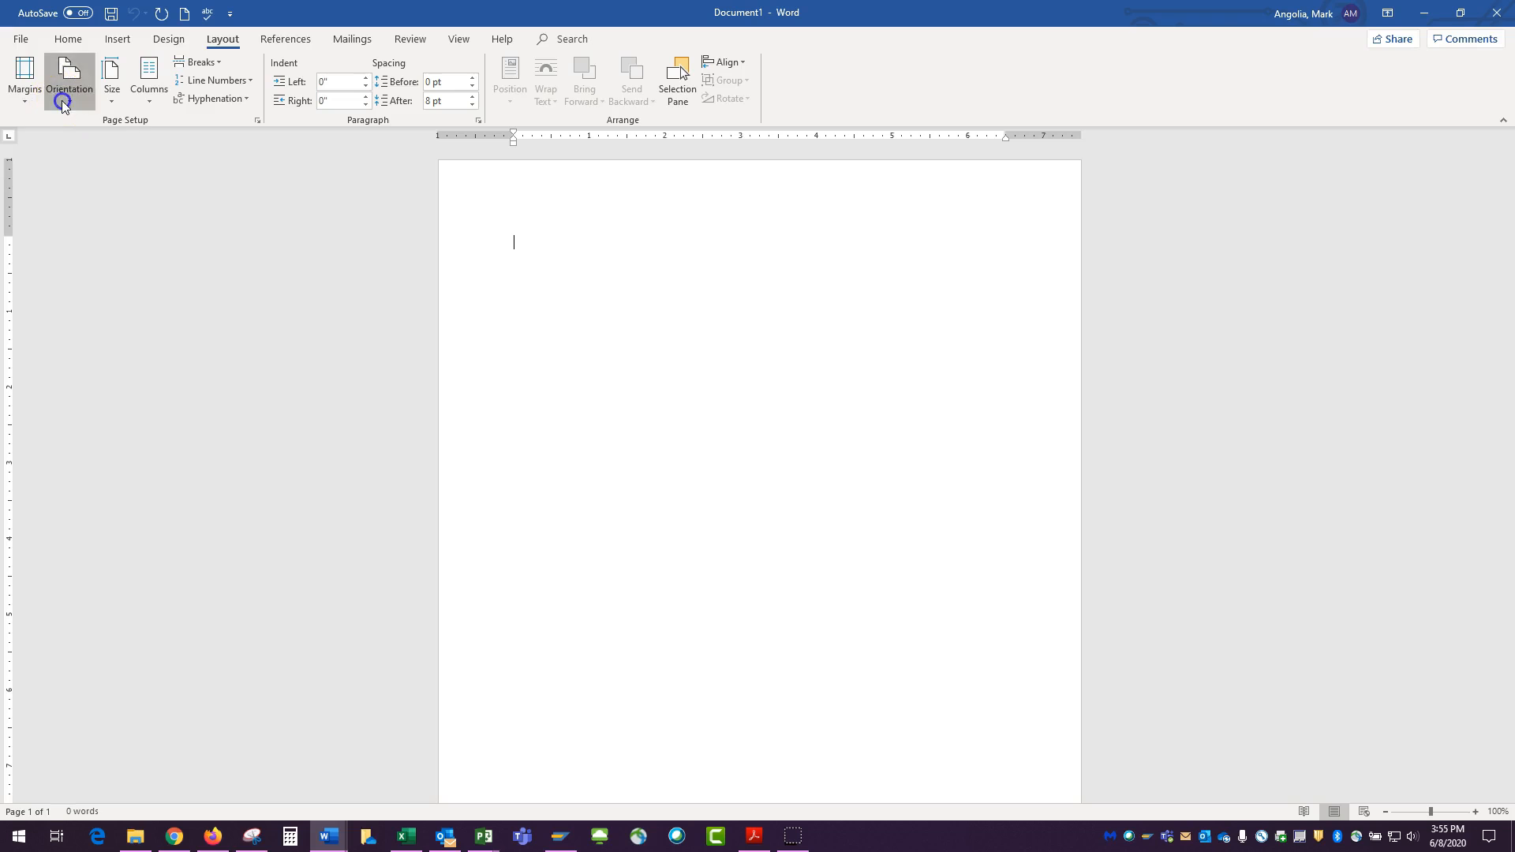
pyautogui.click(81, 164)
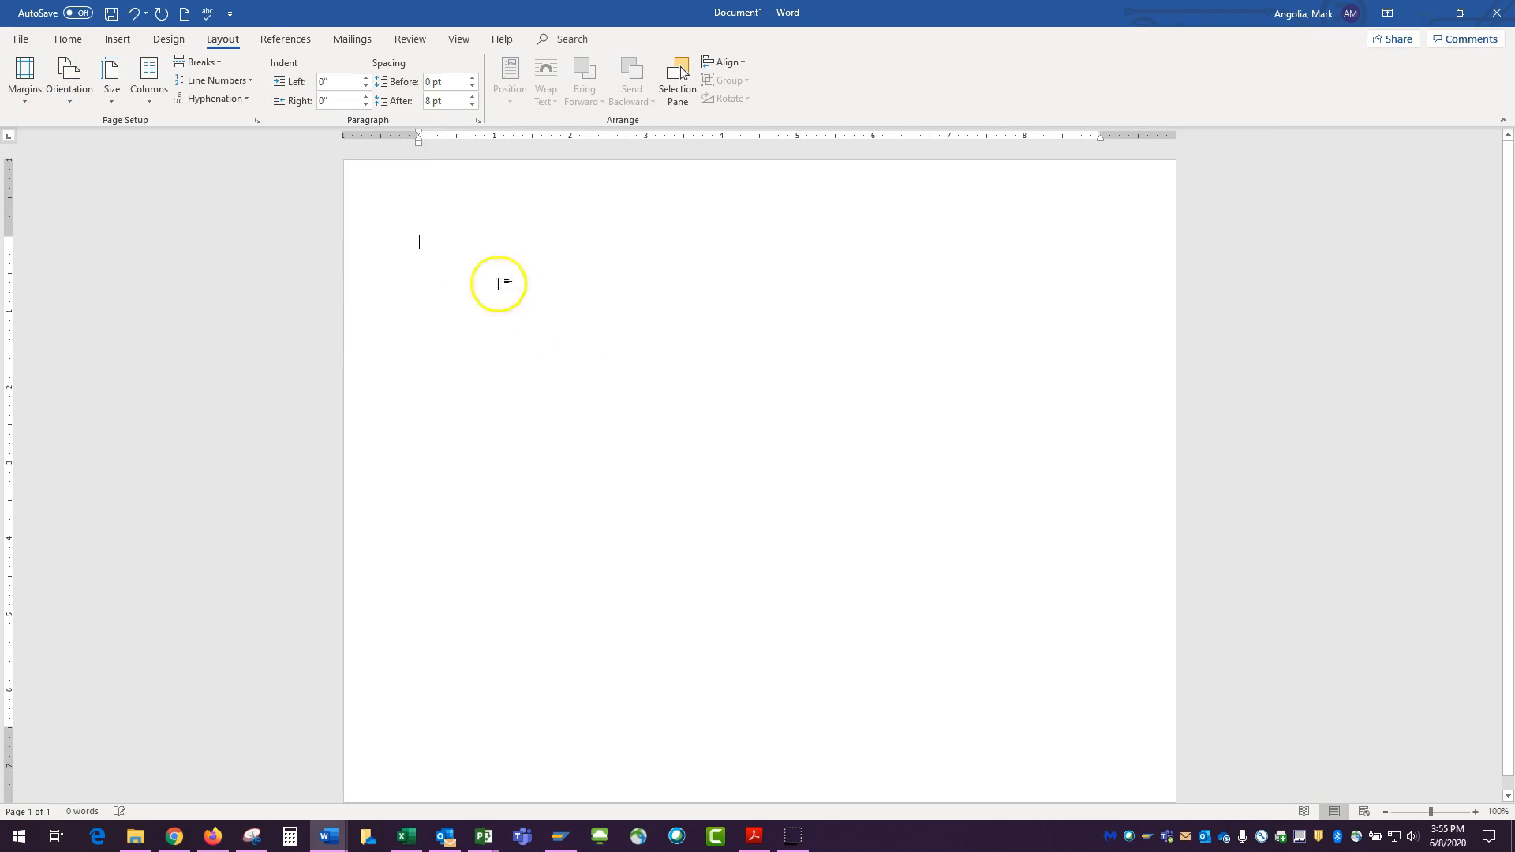
# Paste the copied Gantt chart picture at the start of the document
pyautogui.click(423, 244)
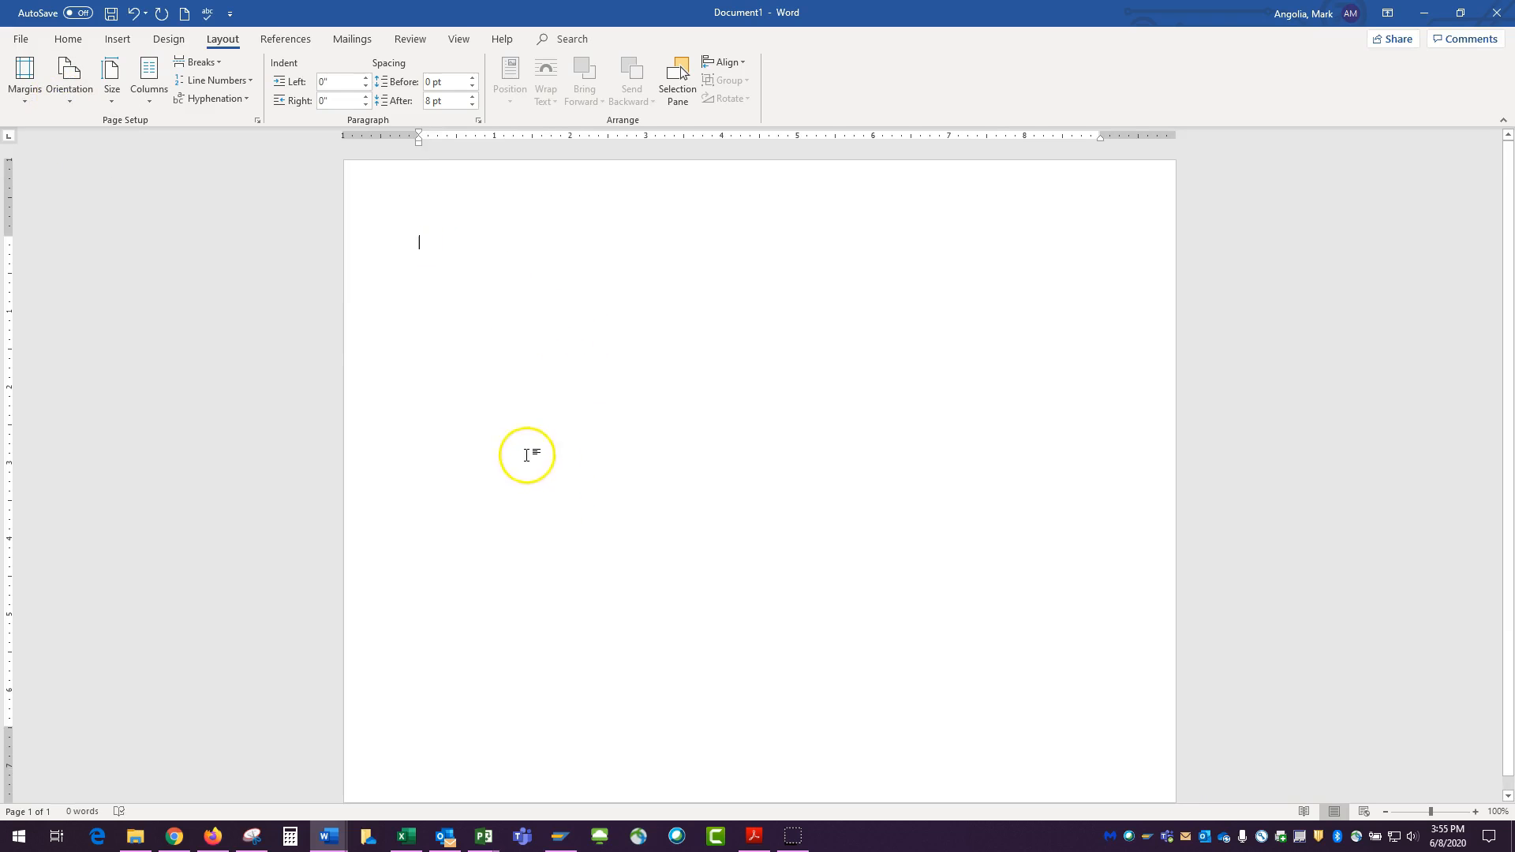
pyautogui.rightClick(417, 241)
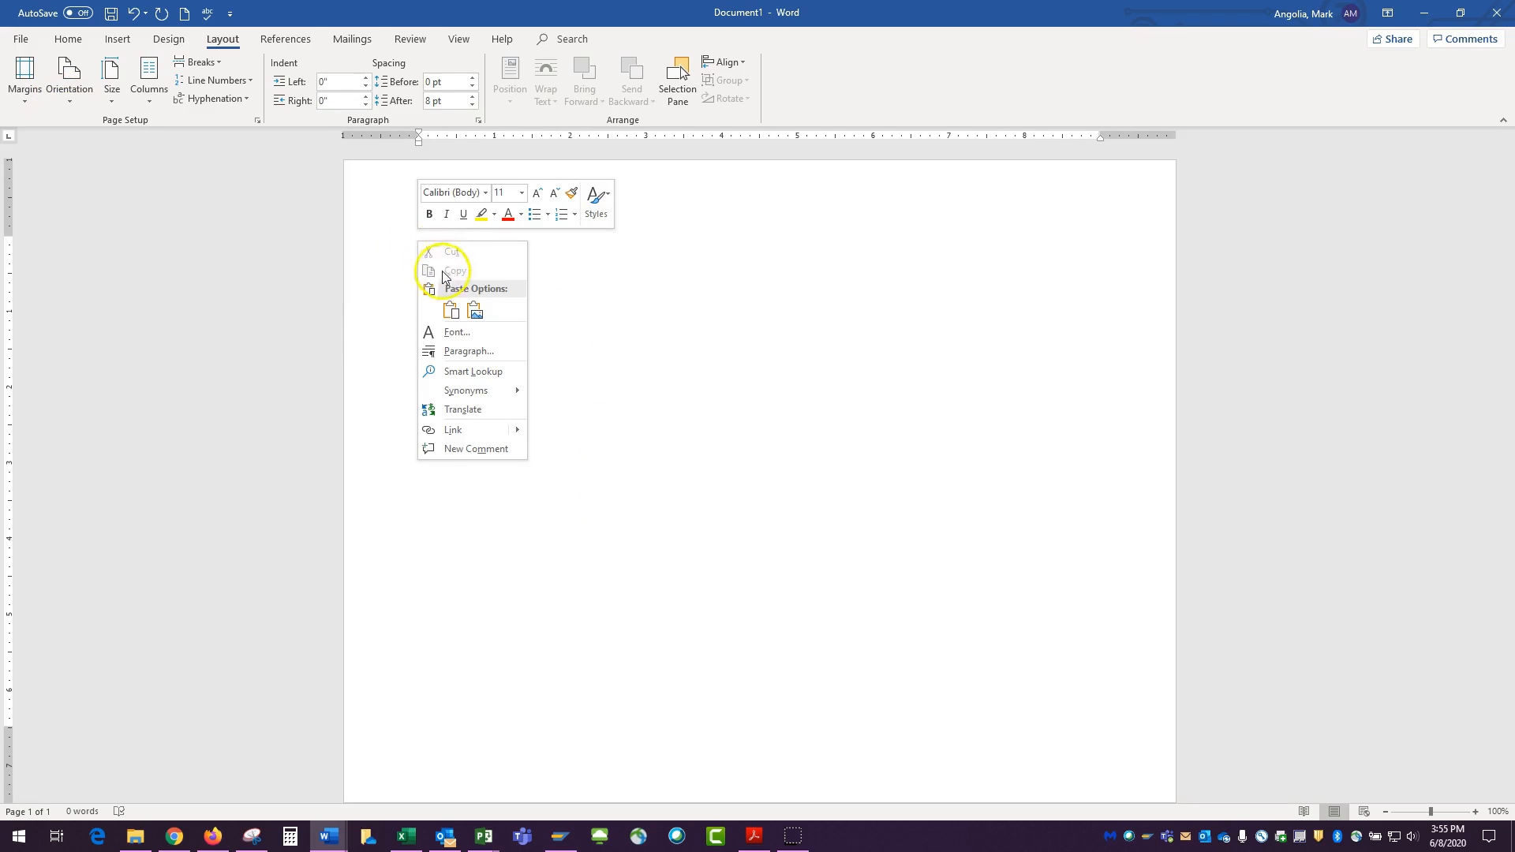
pyautogui.click(451, 311)
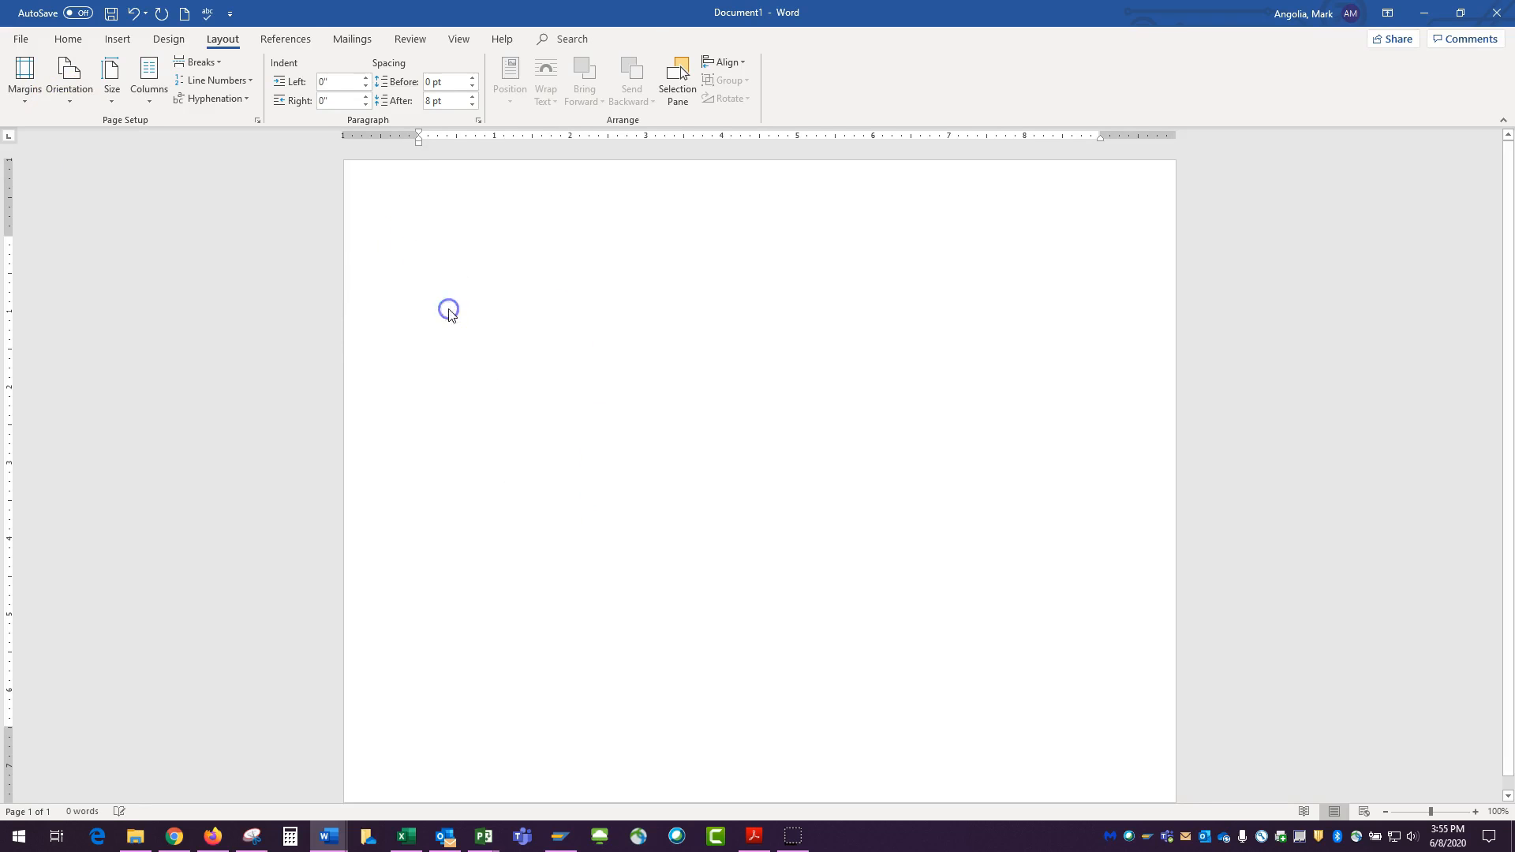
pyautogui.moveTo(761, 484); pyautogui.dragTo(762, 525)
pyautogui.click(717, 594)
pyautogui.click(749, 656)
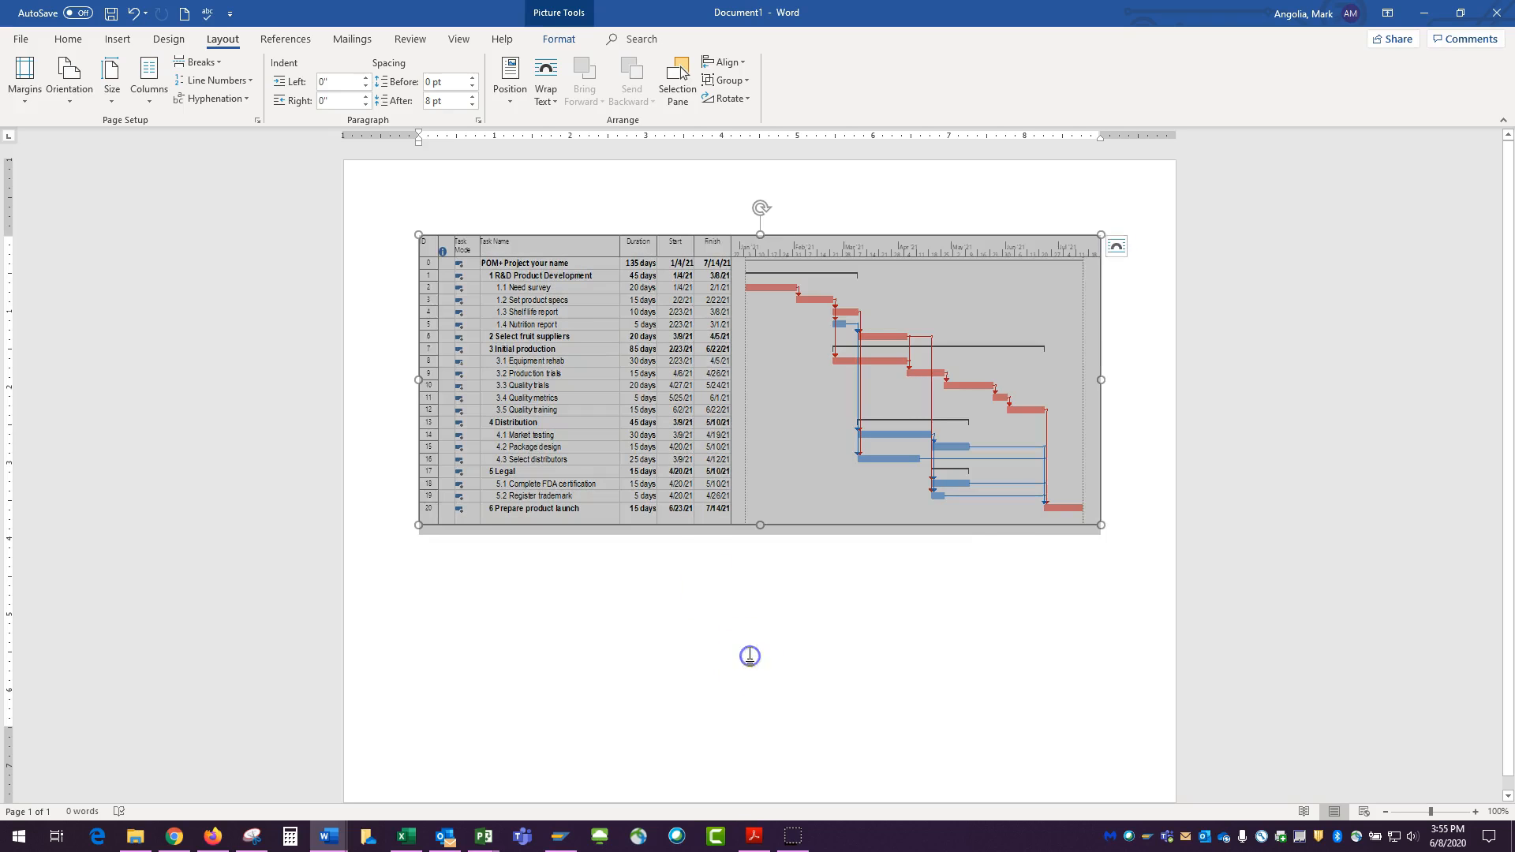
pyautogui.click(1161, 499)
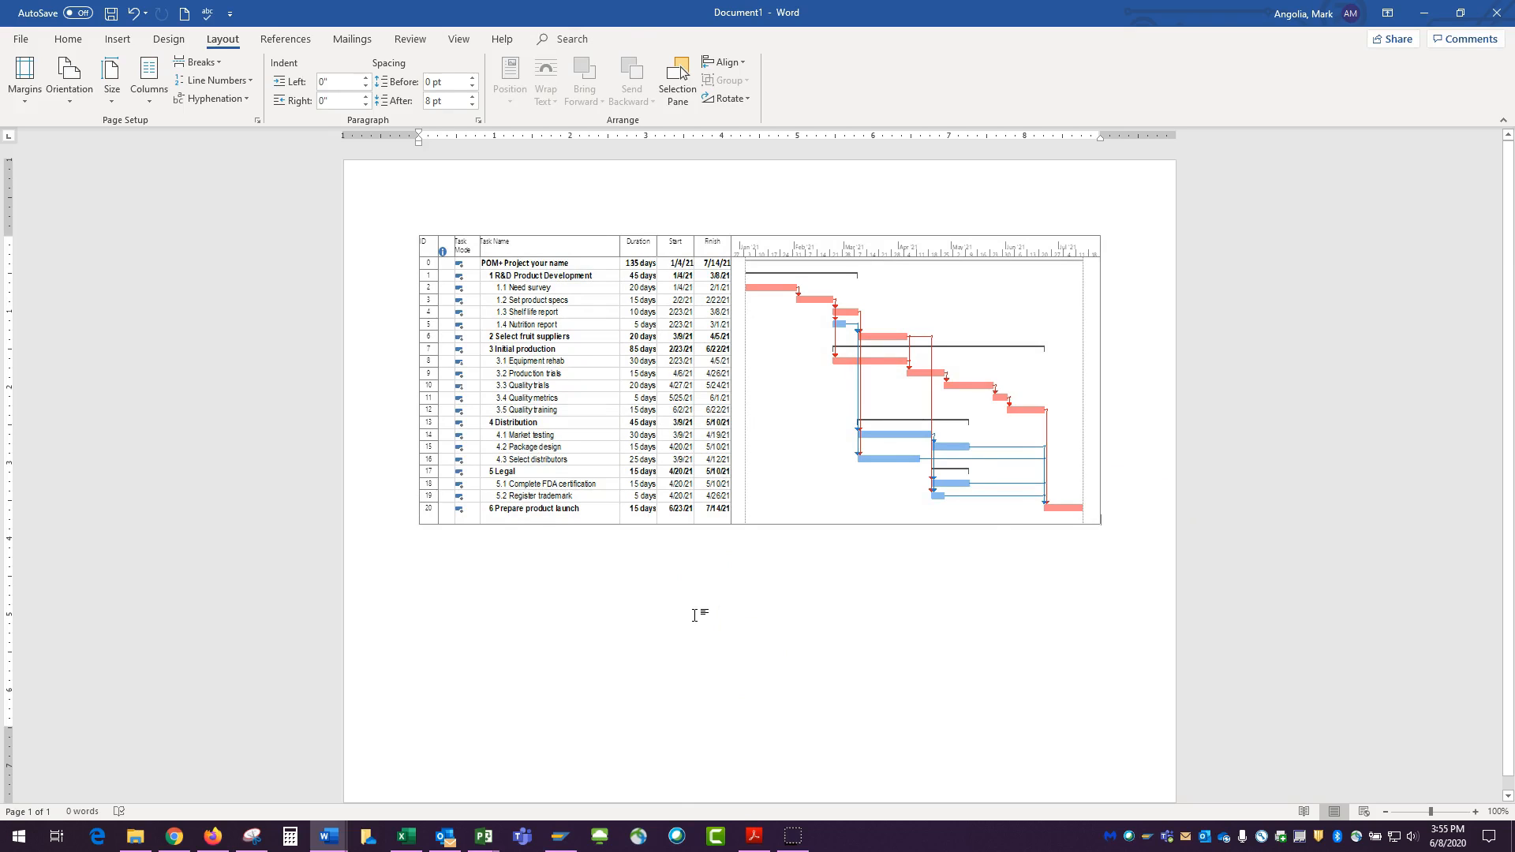
# Return to Project and select an empty row in the task table
pyautogui.hotkey('alt', 'Tab')
pyautogui.click(124, 568)
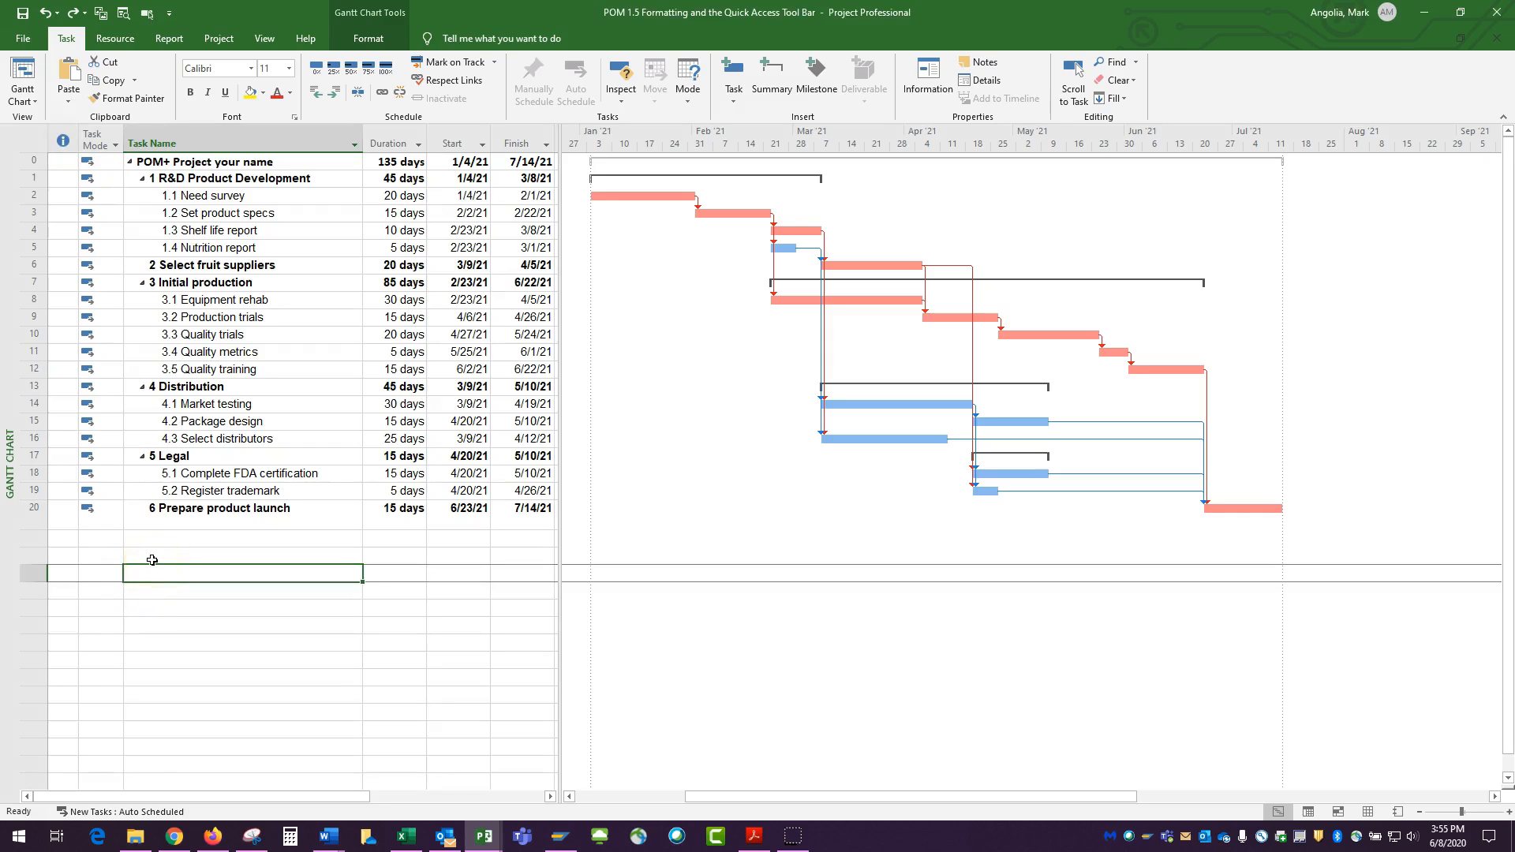